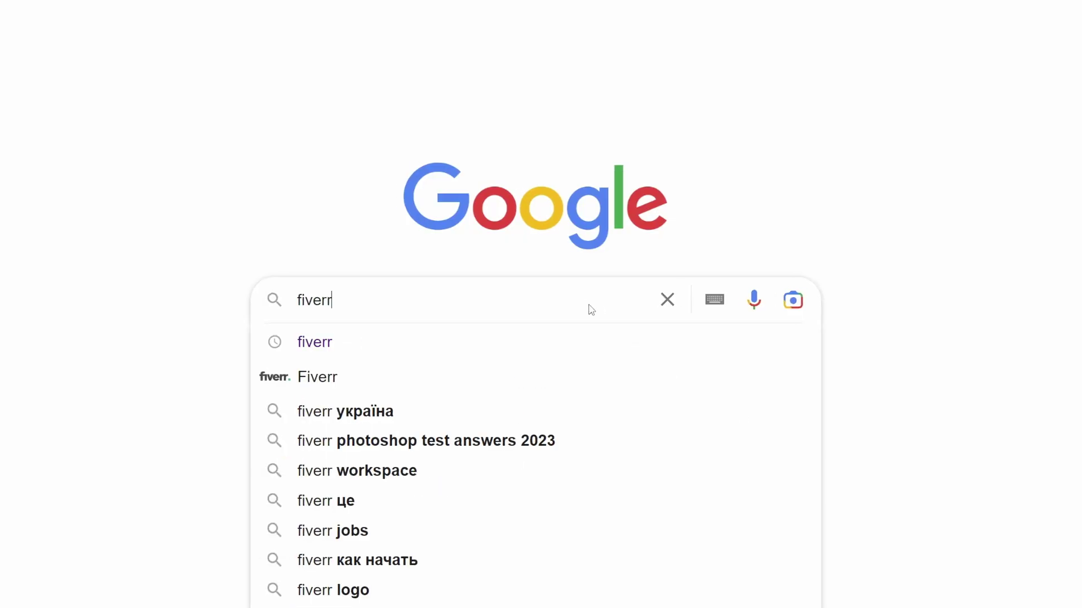
# Step: Search Google for 'fiverr', go to the Fiverr site, and browse its Music & Audio category
pyautogui.press('Return')
pyautogui.click(783, 316)
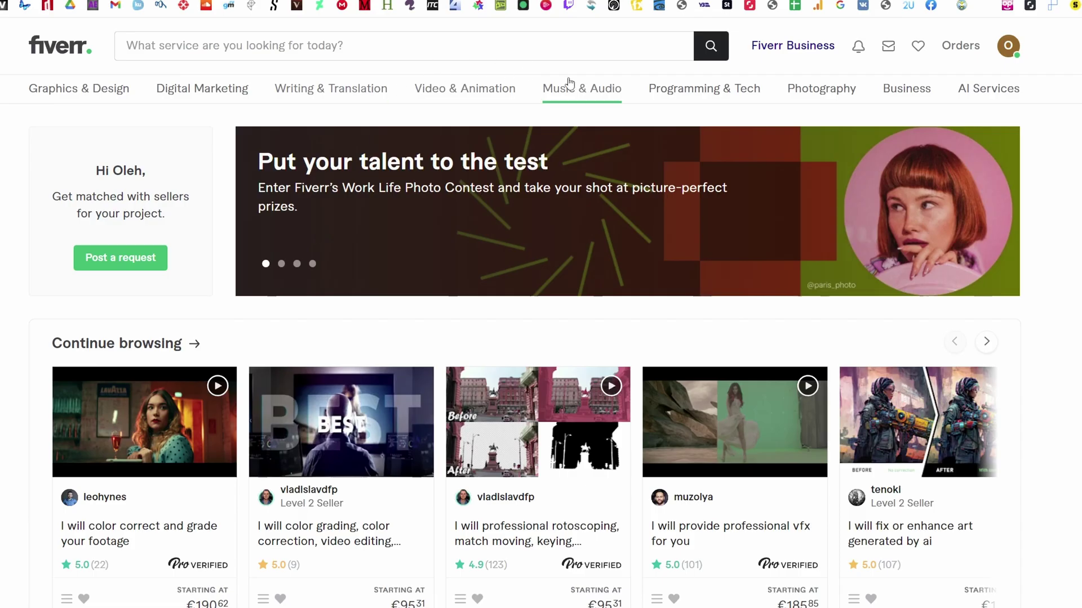
pyautogui.click(570, 83)
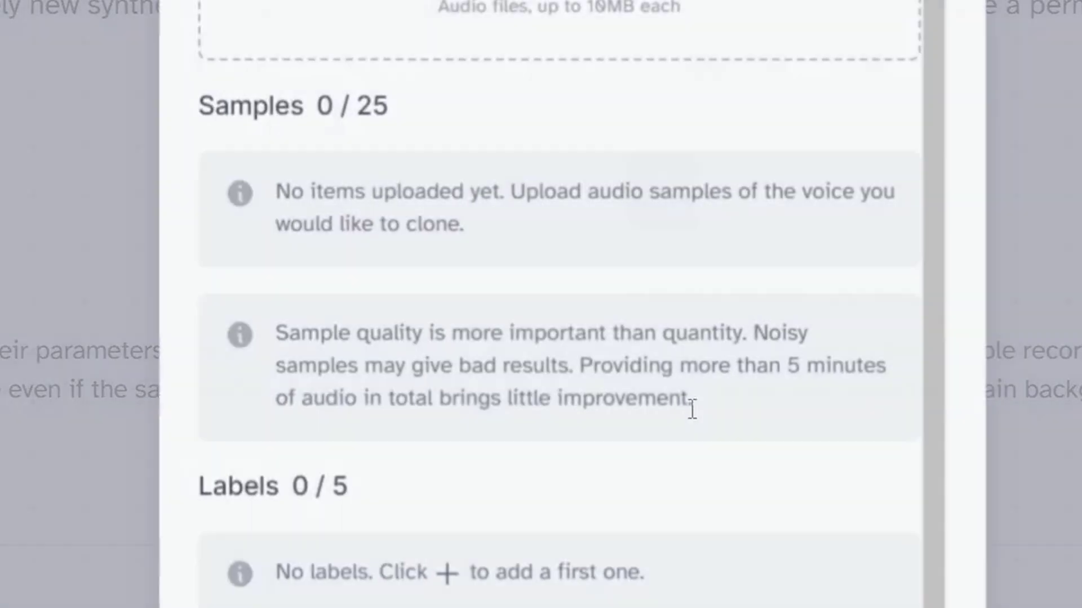
# Step: Highlight the voice-cloning advice on five minutes of audio, sample length, and the plan's cloning feature
pyautogui.moveTo(579, 366); pyautogui.dragTo(885, 367)
pyautogui.moveTo(536, 396); pyautogui.dragTo(729, 405)
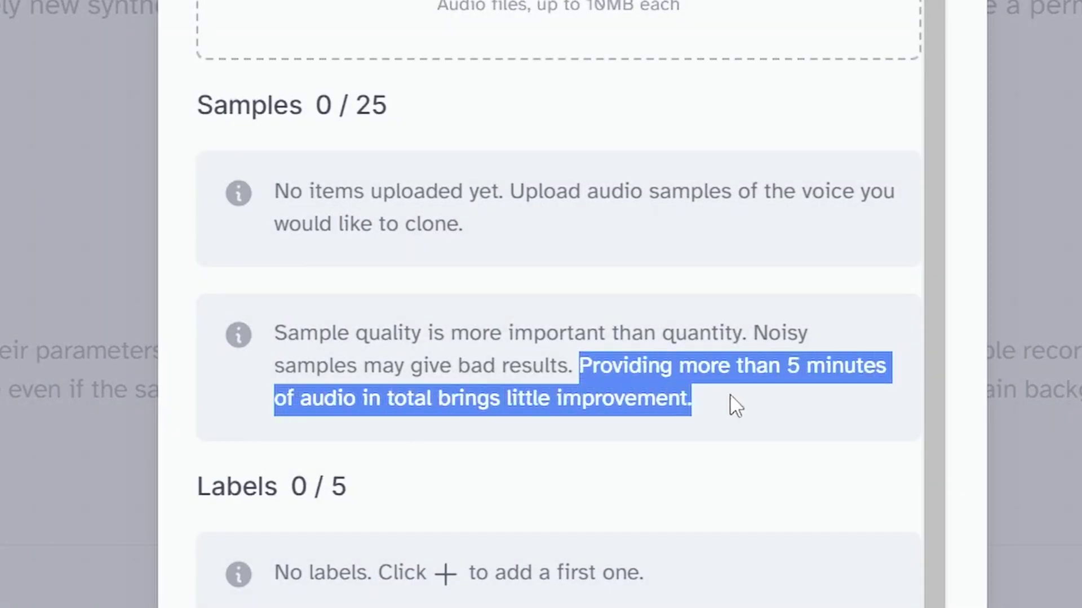
pyautogui.moveTo(387, 256); pyautogui.dragTo(480, 255)
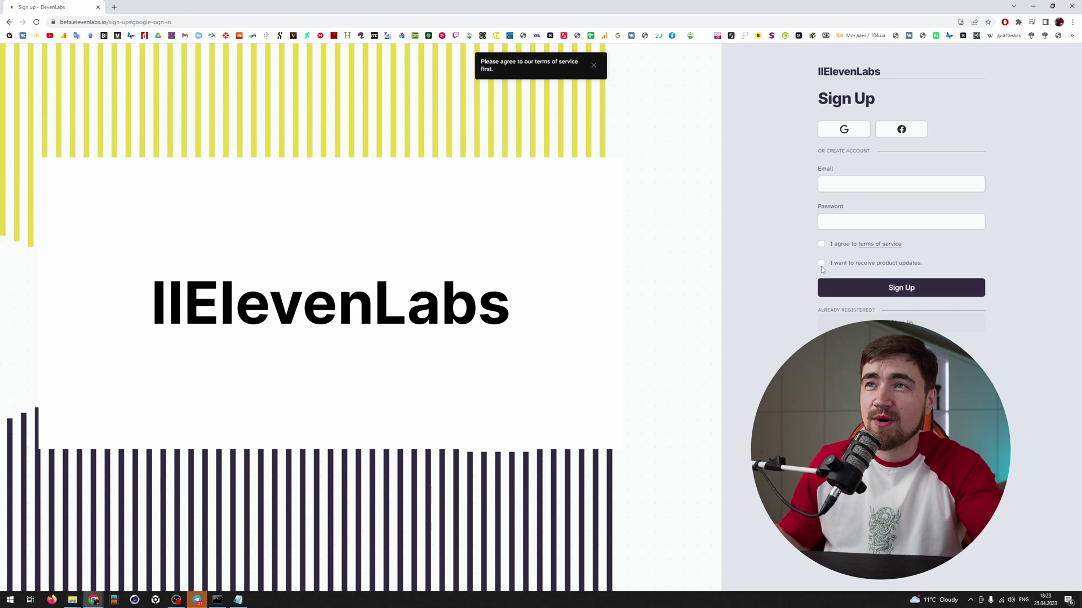
# Step: Opt in to product updates, agree to the terms, and sign up with a Google account
pyautogui.click(822, 264)
pyautogui.click(821, 244)
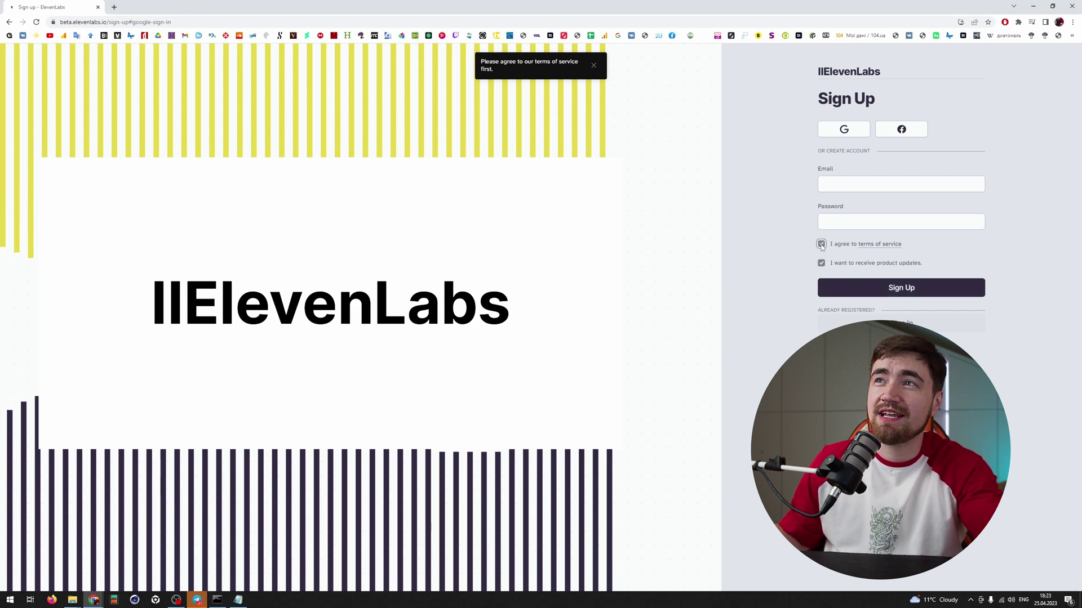
pyautogui.click(844, 130)
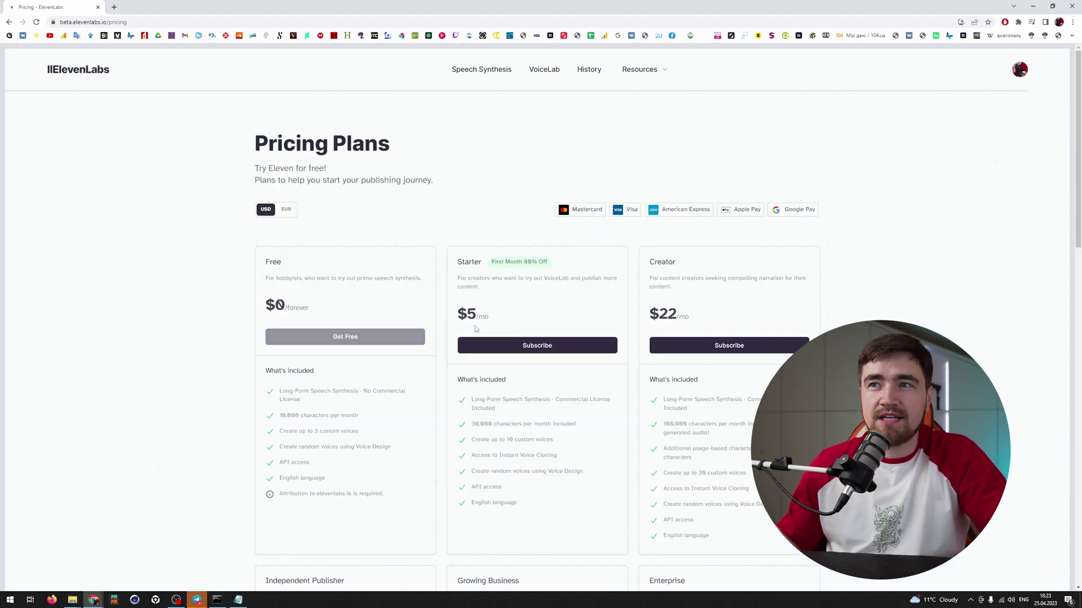
# Step: Review the pricing plans, noting the Starter first-month discount and 30,000 monthly characters
pyautogui.scroll(-2, 448, 353)
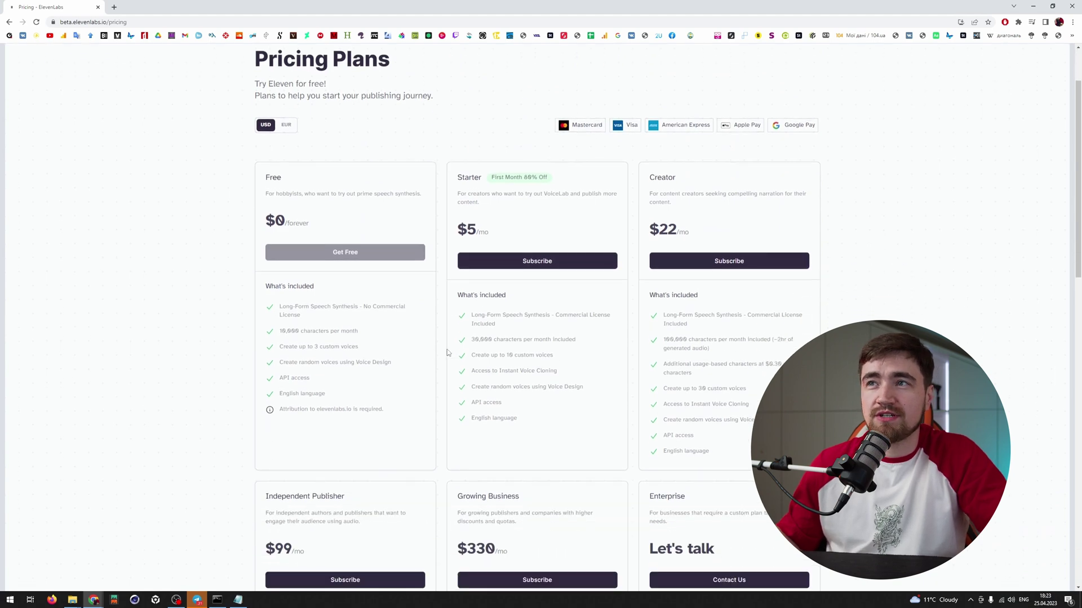
pyautogui.tripleClick(564, 181)
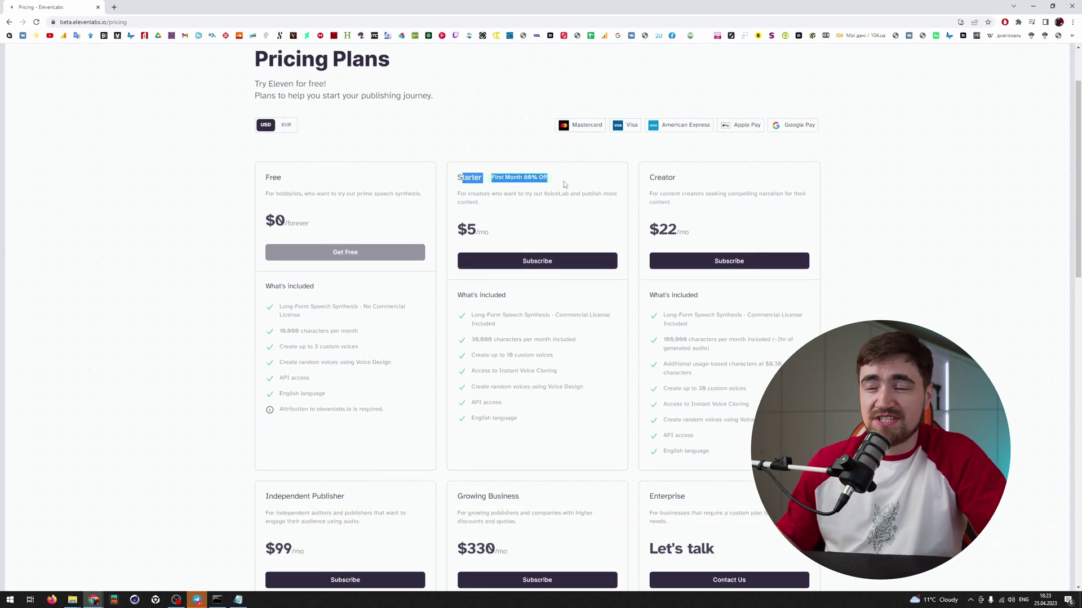
pyautogui.click(538, 184)
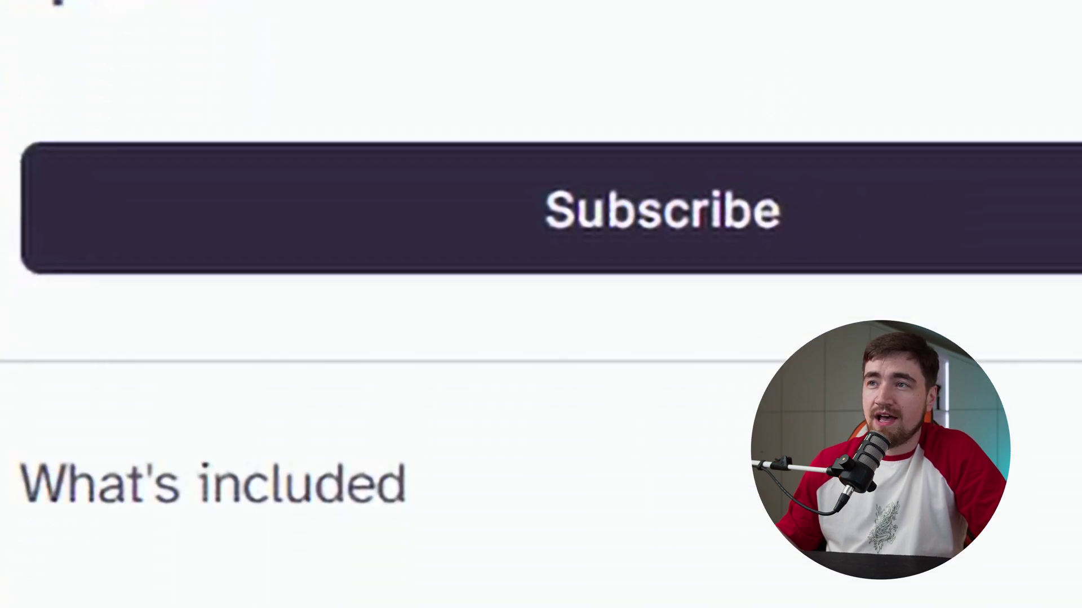
pyautogui.doubleClick(189, 286)
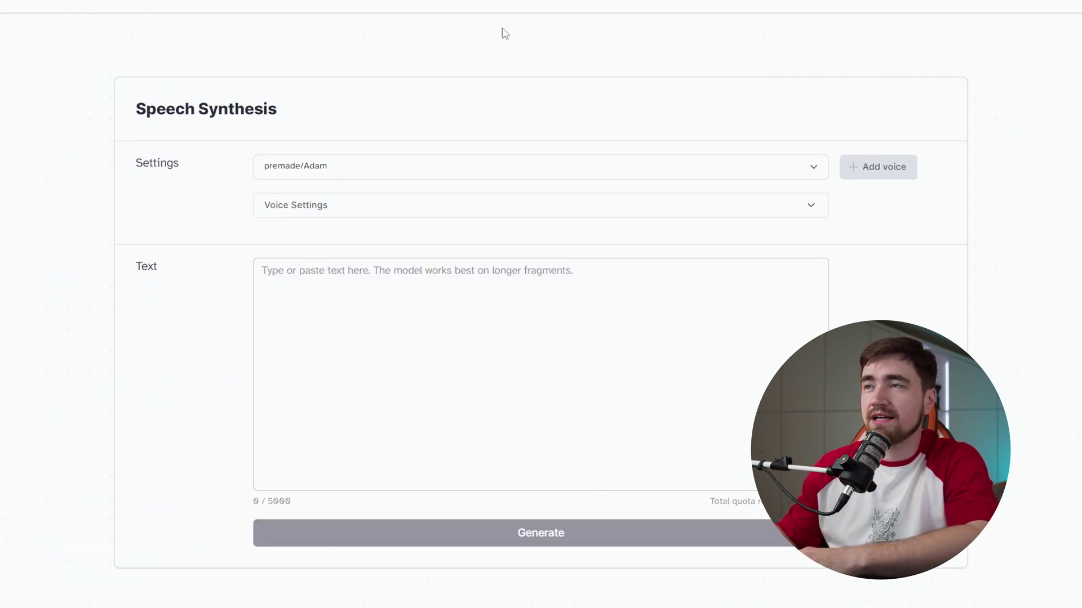
# Step: Go from Speech Synthesis to VoiceLab via Add voice to list the cloned Marina and Moody Motion voices
pyautogui.click(886, 168)
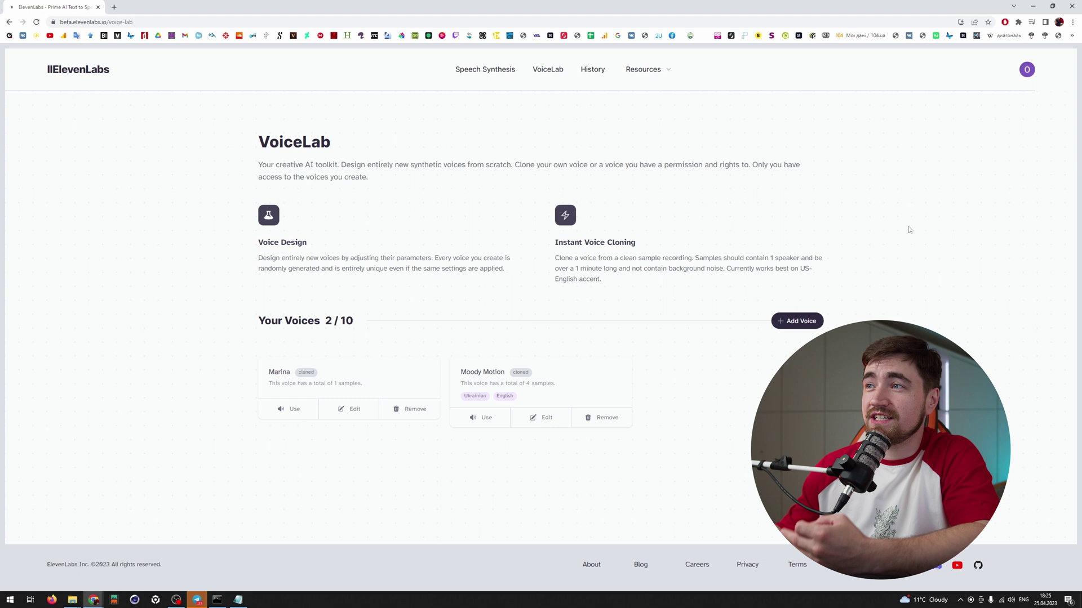
# Step: Note the saved-voice count and use the Marina clone, with the introduction script in the Text box
pyautogui.moveTo(335, 321); pyautogui.dragTo(285, 321)
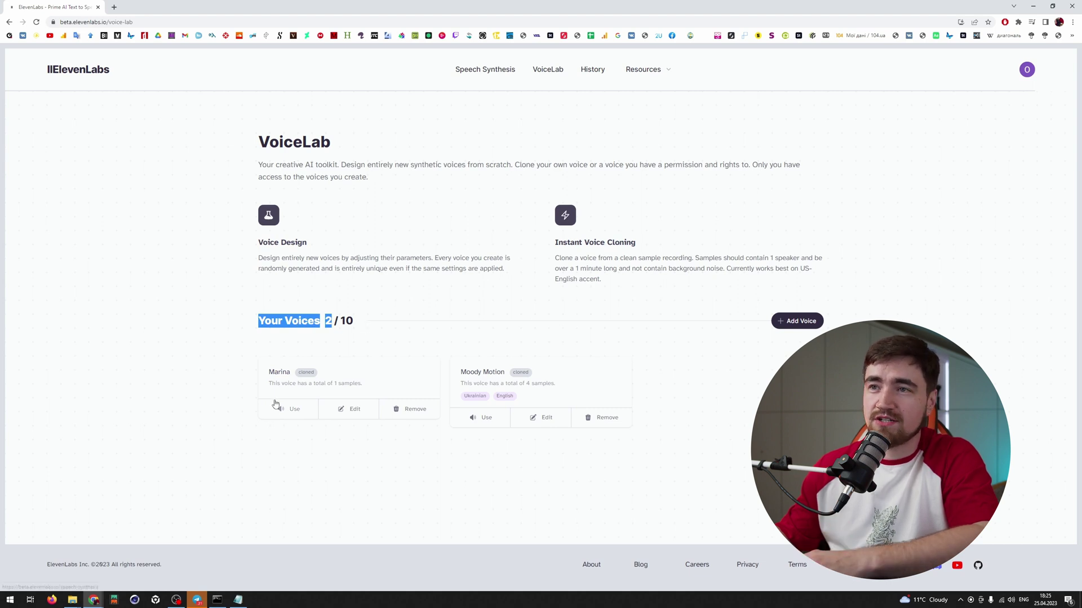
pyautogui.click(271, 372)
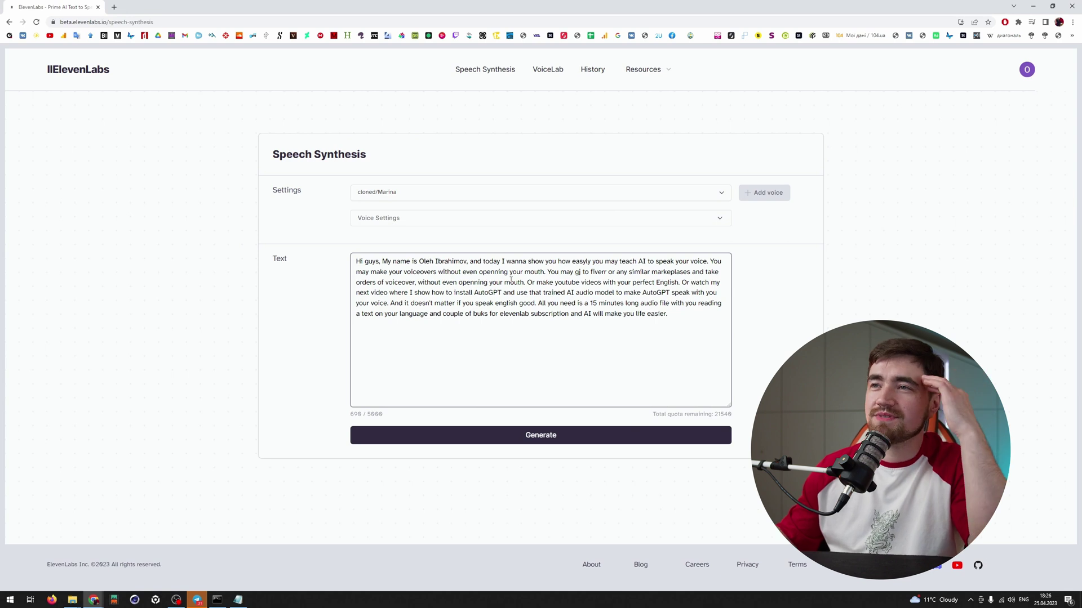
# Step: Highlight the speaker's name in the script and return to VoiceLab via Add voice
pyautogui.moveTo(420, 261); pyautogui.dragTo(466, 262)
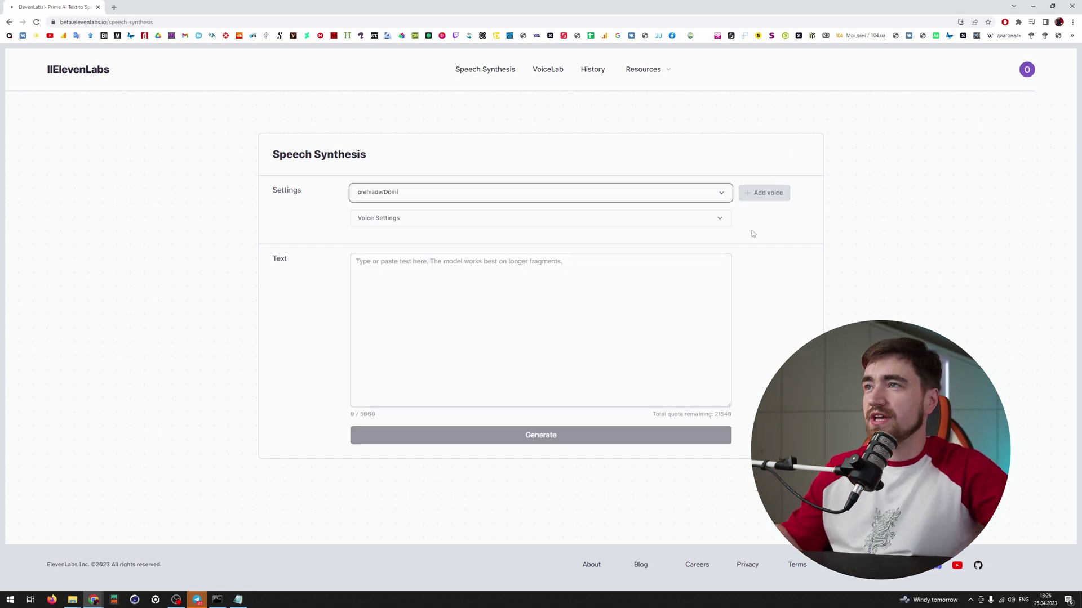
pyautogui.click(759, 196)
# Step: Start an Instant Voice Cloning voice and accept the suggested voice name
pyautogui.moveTo(258, 321); pyautogui.dragTo(317, 321)
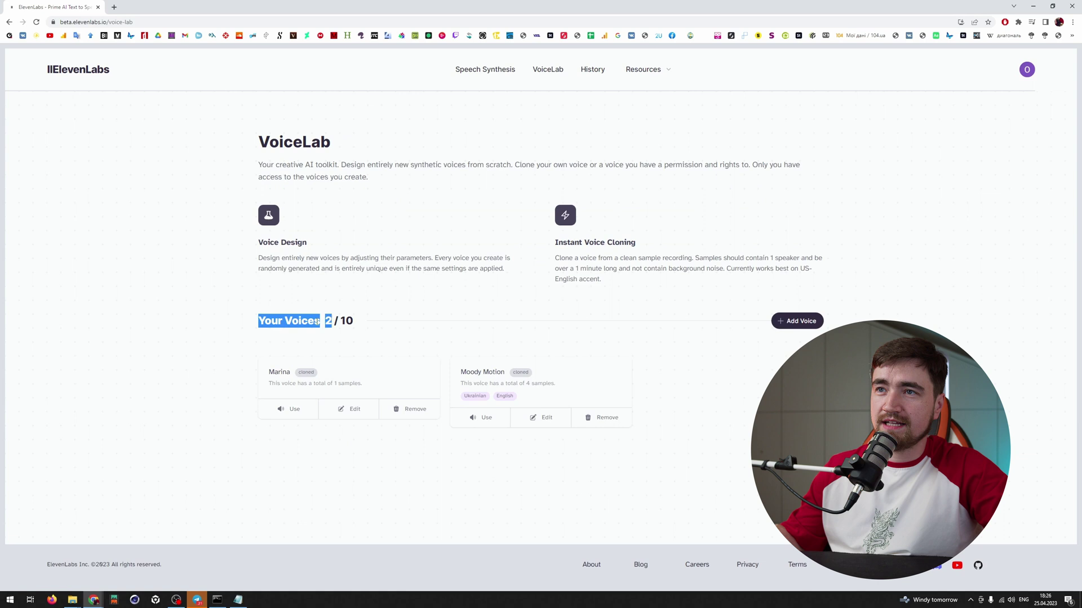
pyautogui.click(382, 320)
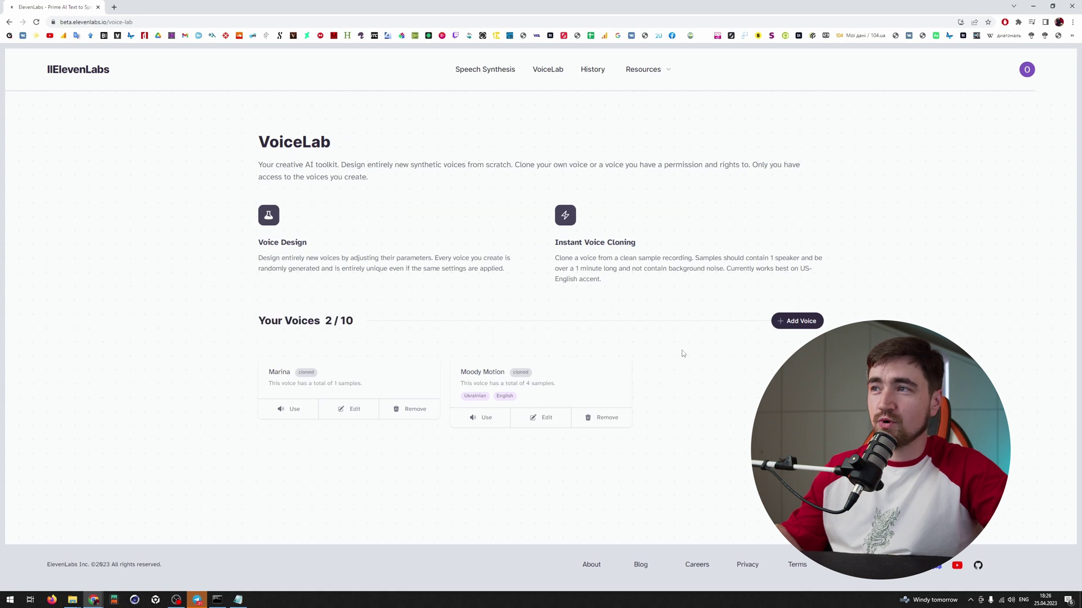
pyautogui.click(796, 321)
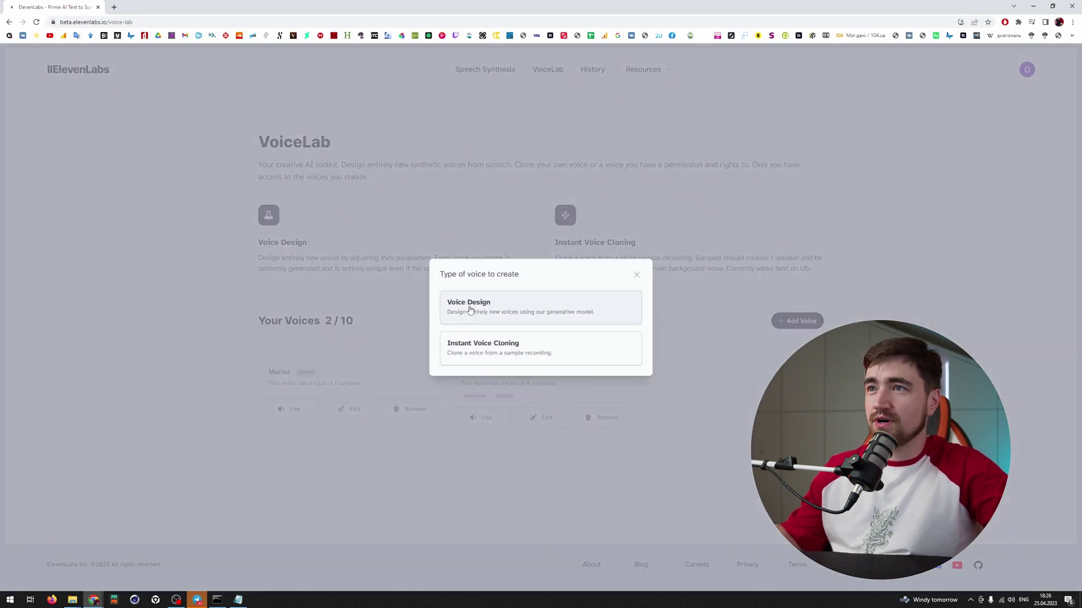
pyautogui.click(548, 356)
pyautogui.click(478, 155)
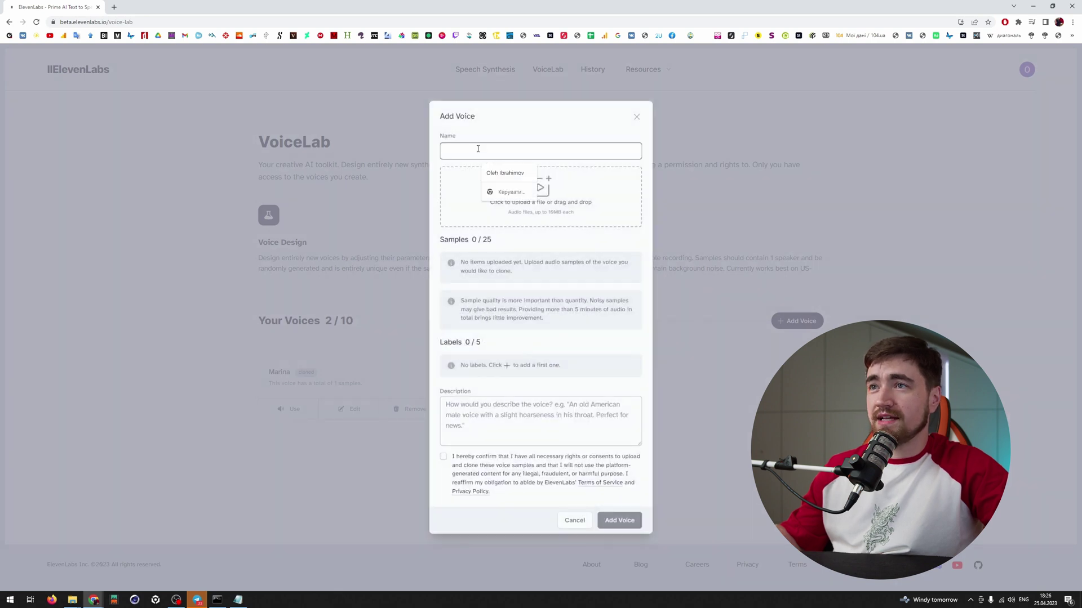
pyautogui.click(510, 174)
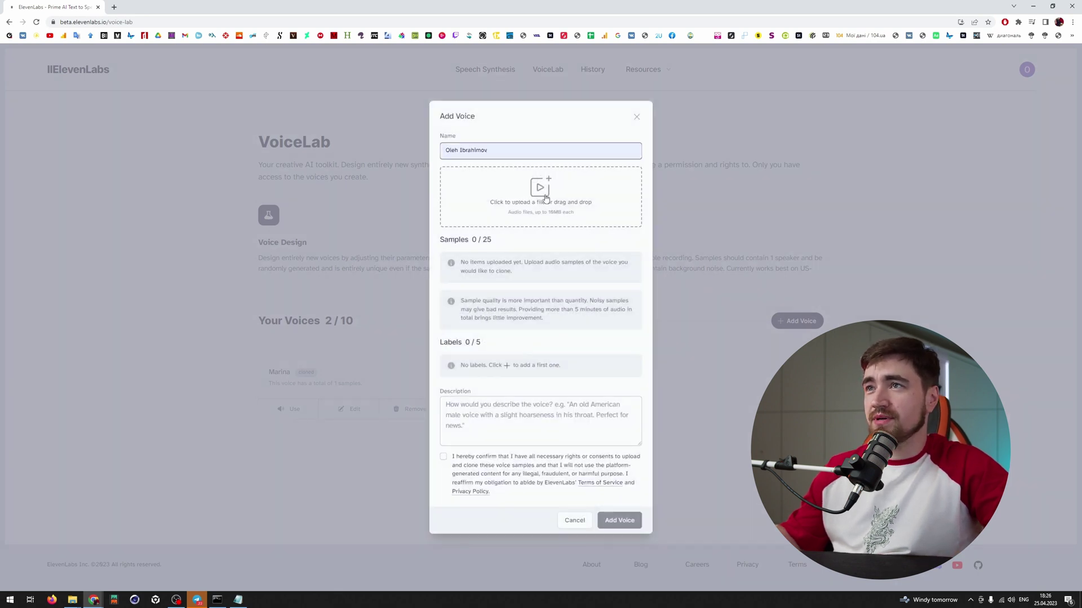
# Step: Cancel the sample file upload, check the 25-sample limit, and focus the description field
pyautogui.click(580, 205)
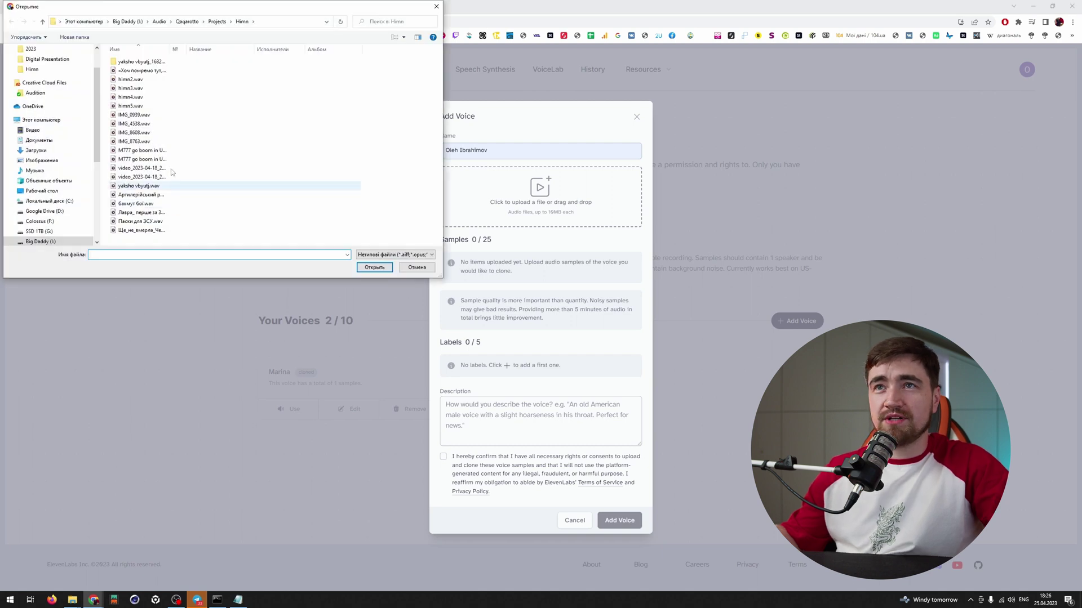
pyautogui.click(417, 269)
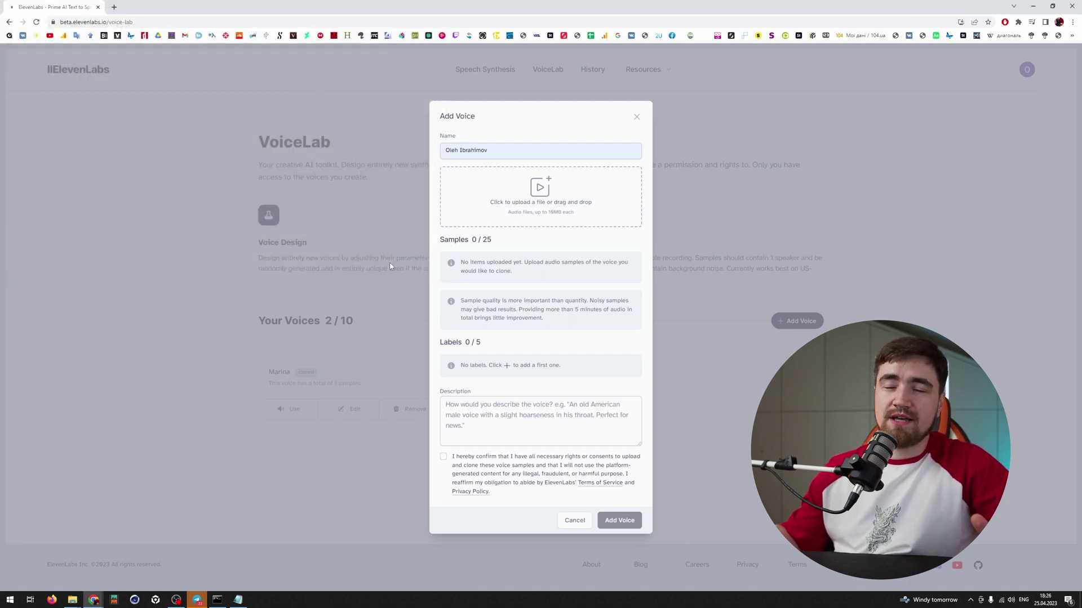
pyautogui.moveTo(483, 251); pyautogui.dragTo(531, 238)
pyautogui.click(491, 241)
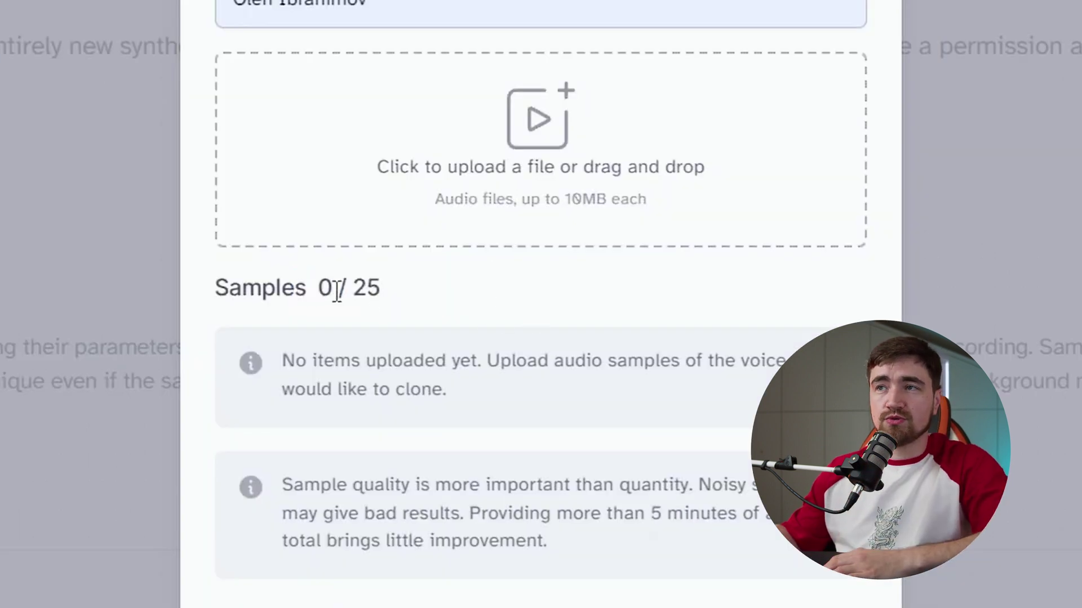
pyautogui.moveTo(331, 287); pyautogui.dragTo(468, 309)
pyautogui.click(468, 309)
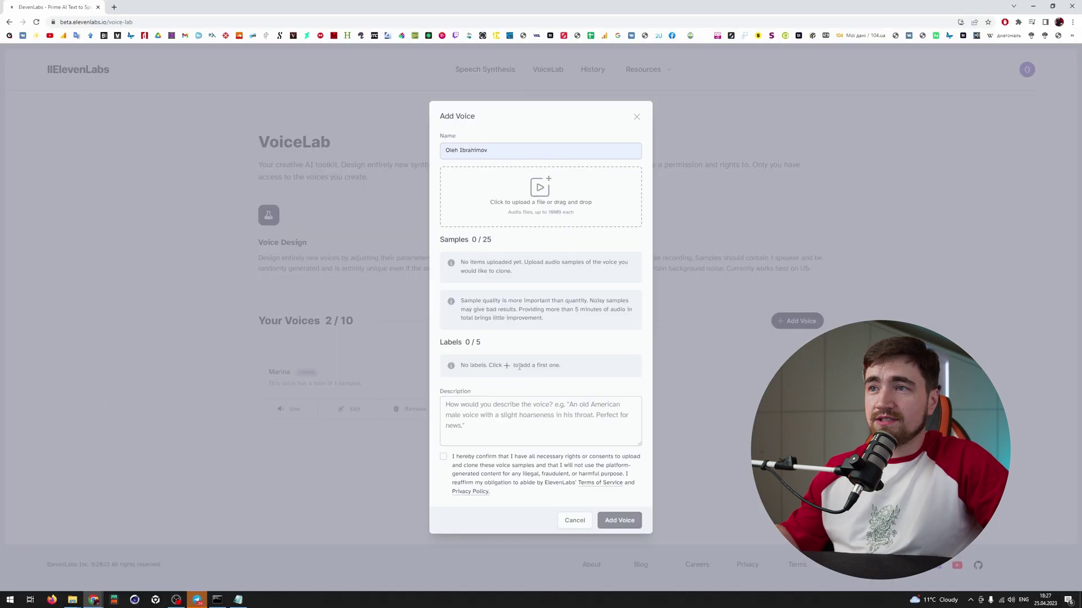
pyautogui.click(467, 408)
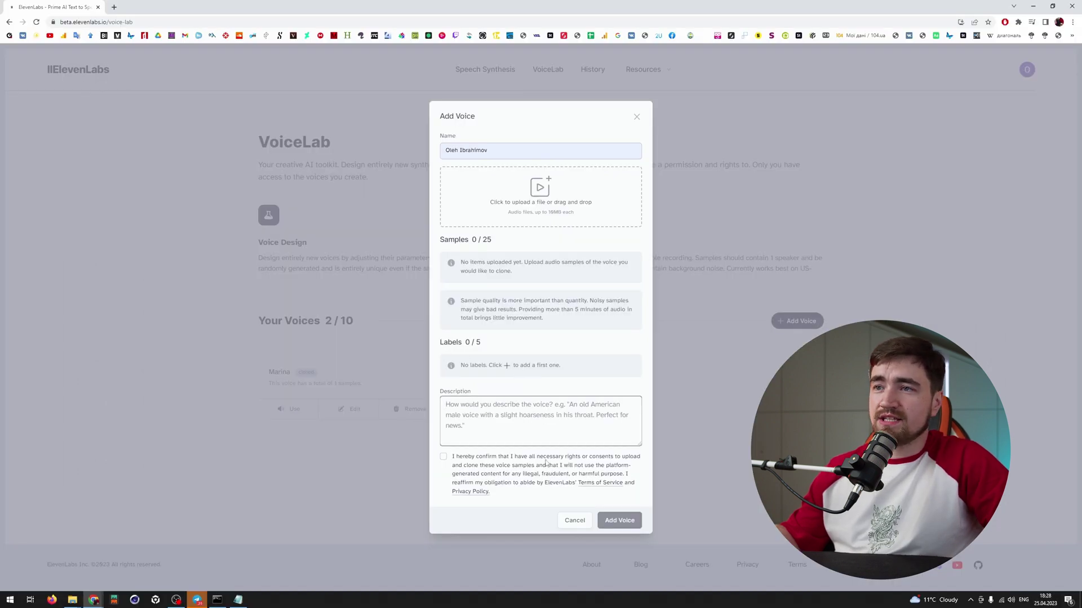
# Step: Discard the new voice and play Marina's uploaded sample, Marina 1.mp3, from its Edit Voice form
pyautogui.click(584, 526)
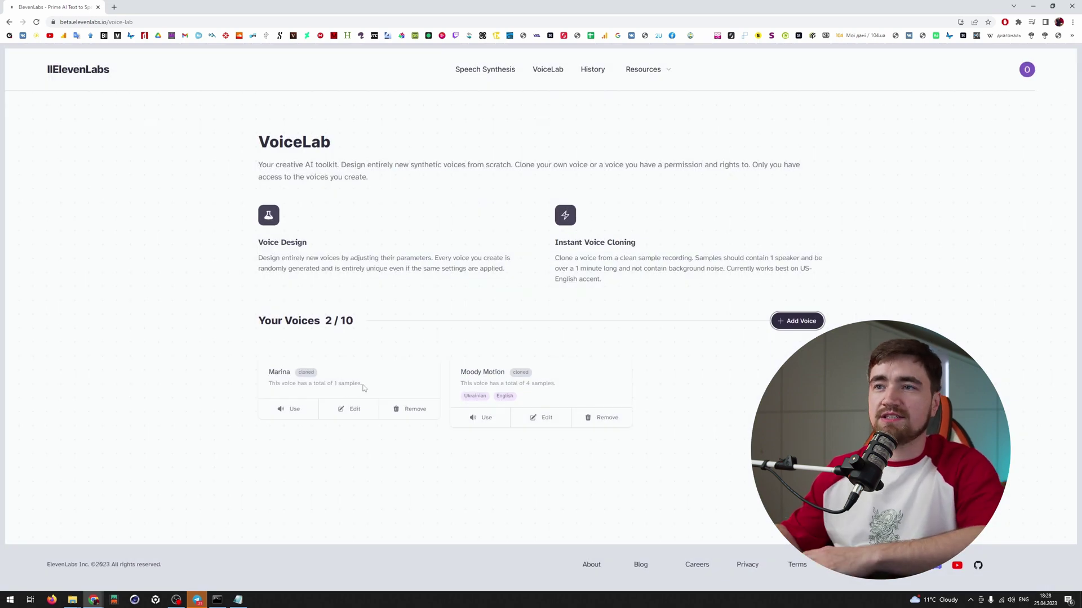
pyautogui.click(353, 410)
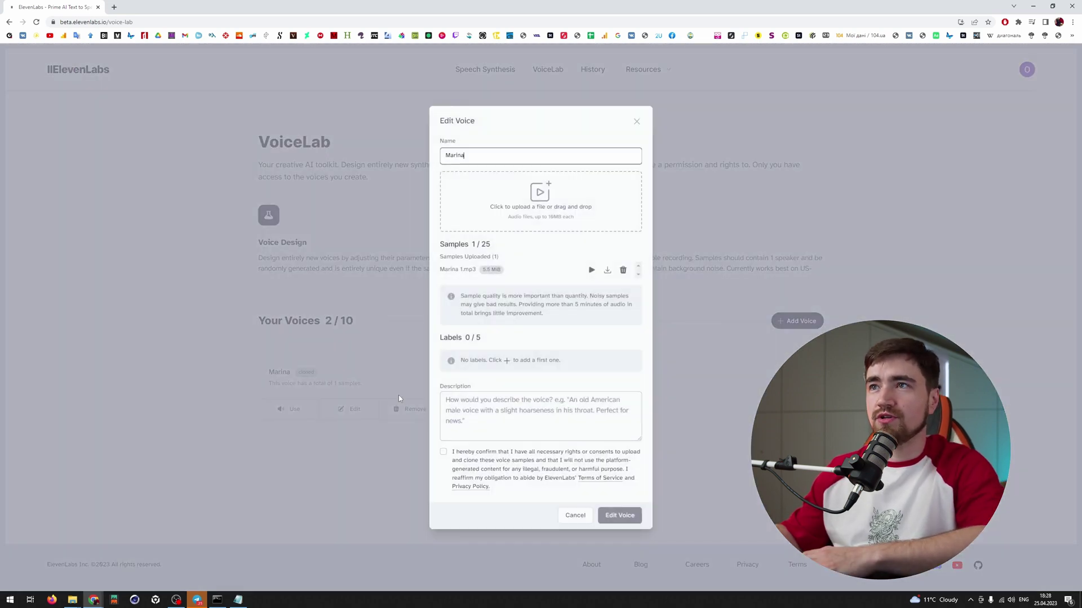
pyautogui.click(591, 271)
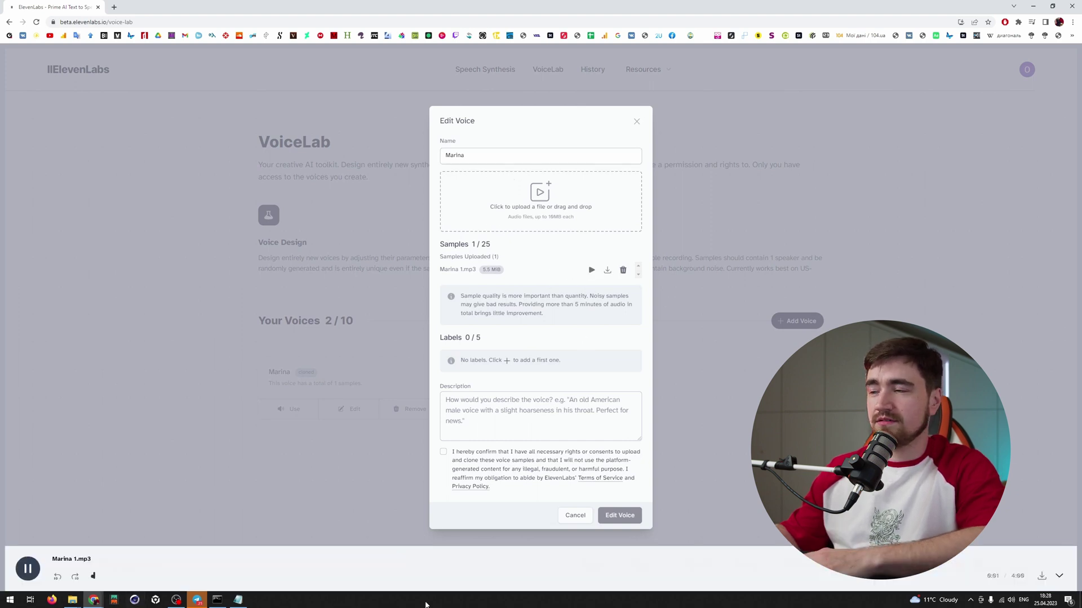
pyautogui.click(1010, 601)
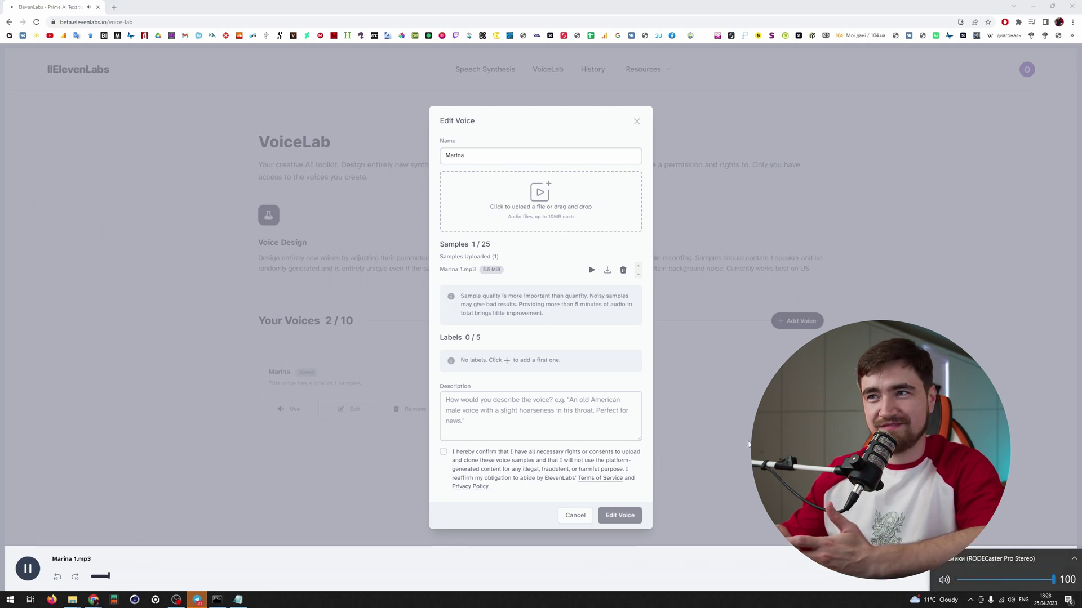
# Step: Lower Stability to 51% and generate the 174-character introduction in Marina's voice
pyautogui.click(575, 515)
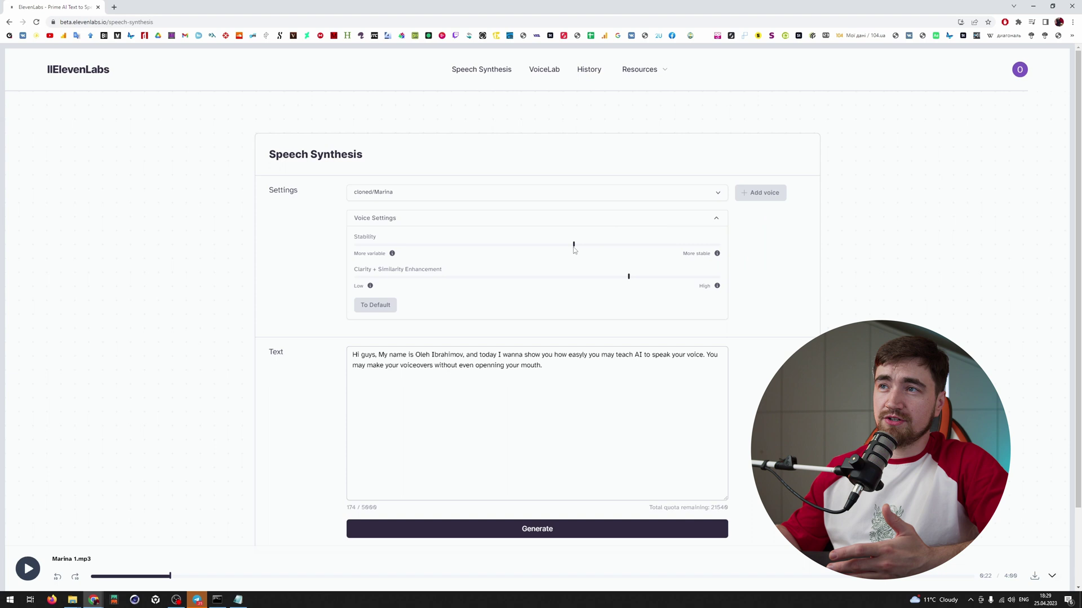
pyautogui.moveTo(590, 244); pyautogui.dragTo(539, 244)
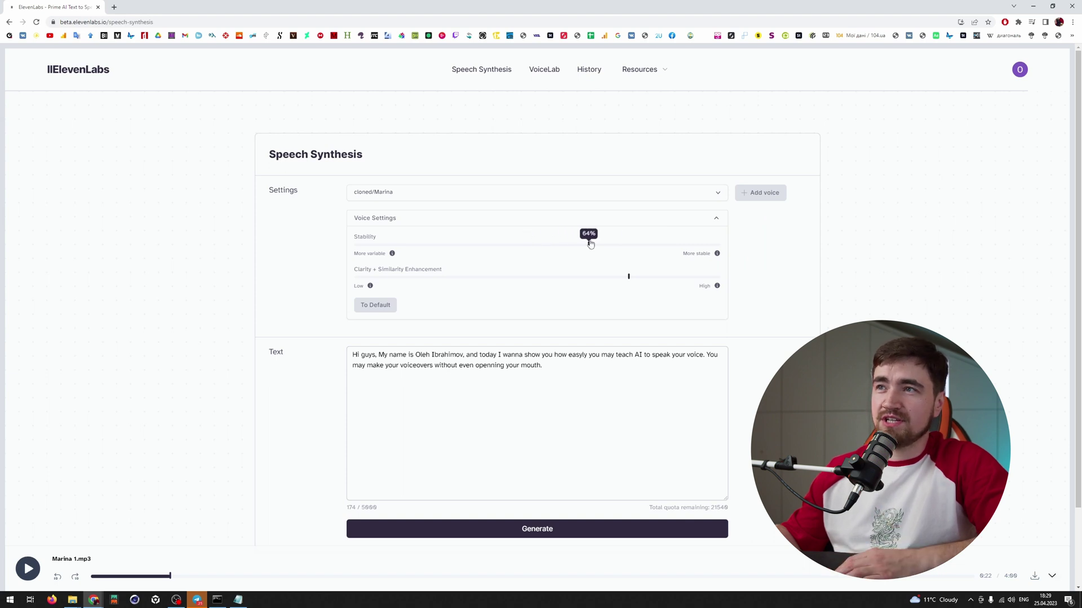
pyautogui.click(595, 417)
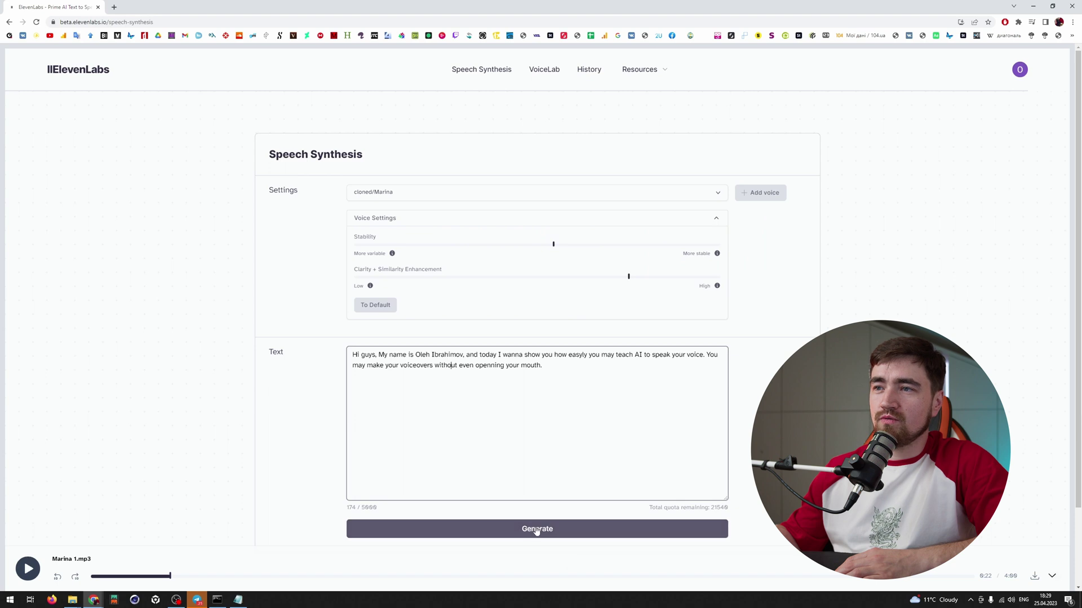
pyautogui.moveTo(347, 508); pyautogui.dragTo(356, 508)
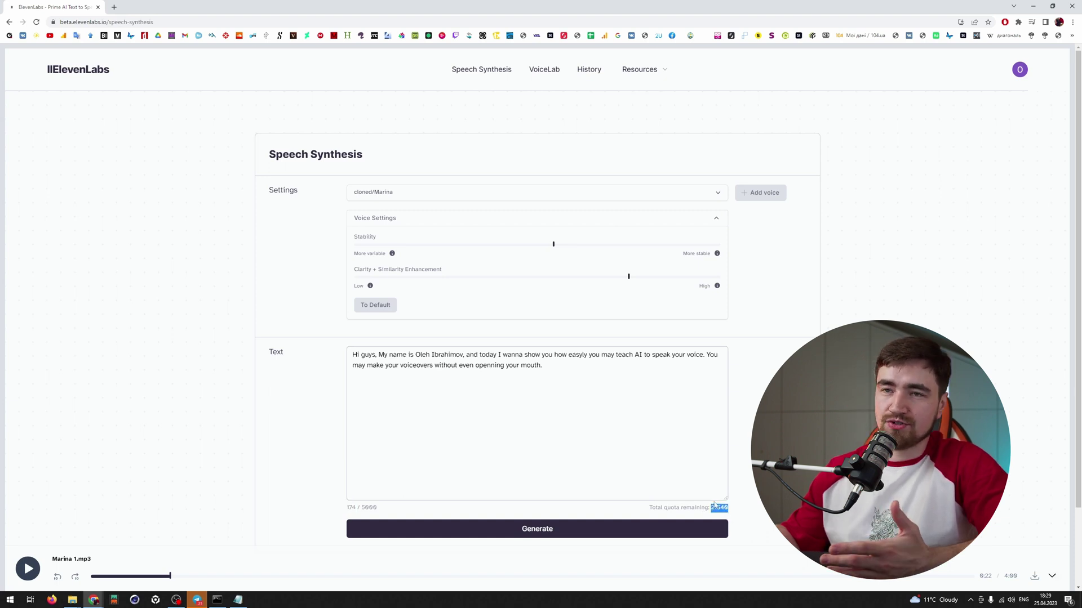
pyautogui.click(702, 536)
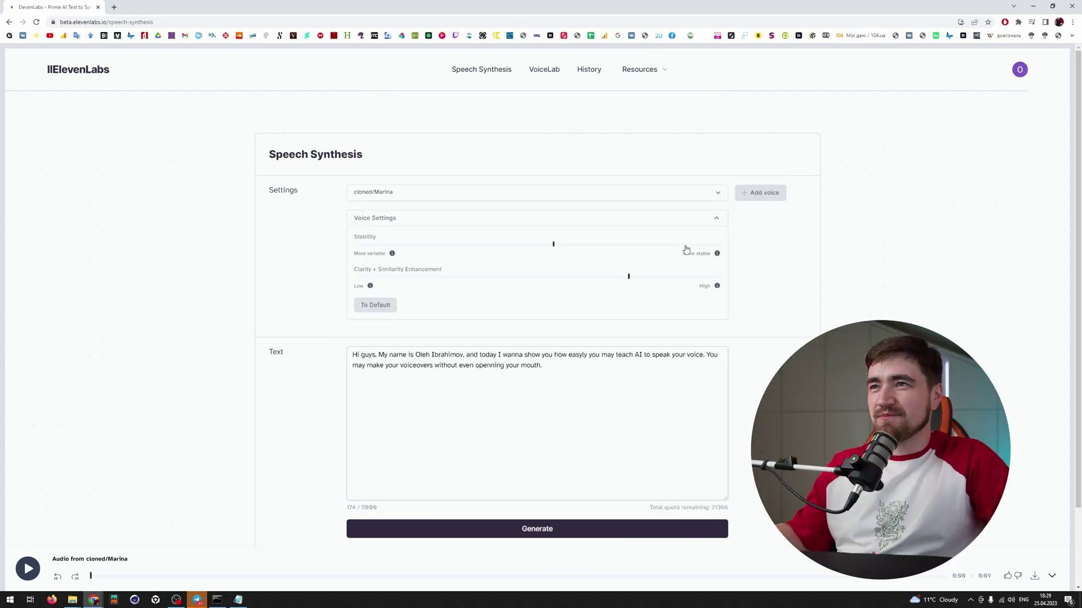
# Step: Regenerate at about 91% stability, then generate again with 'The Future in now, baby!' appended
pyautogui.click(685, 246)
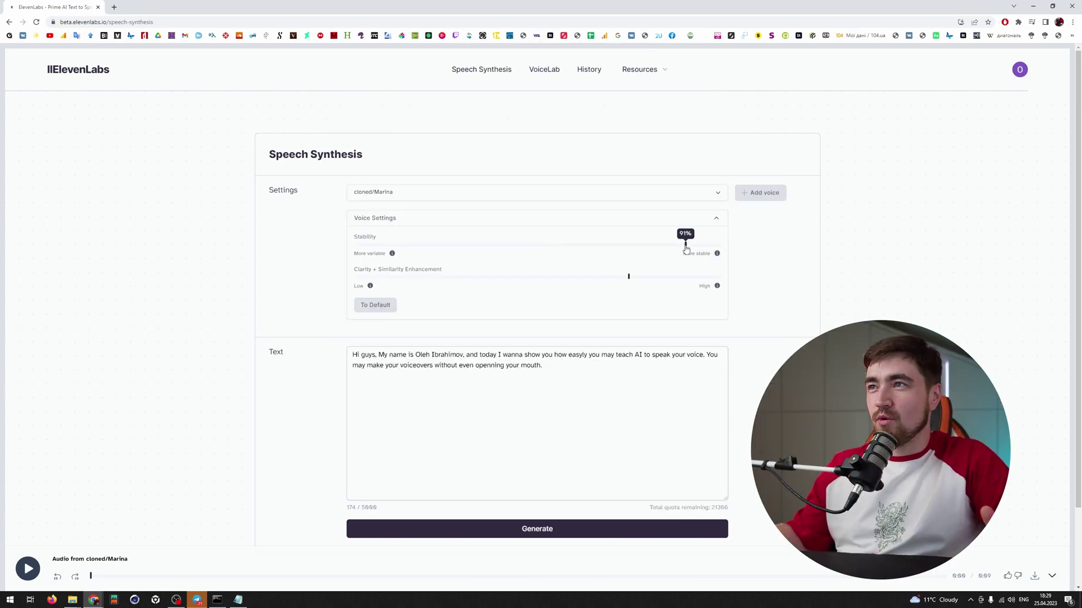
pyautogui.click(537, 528)
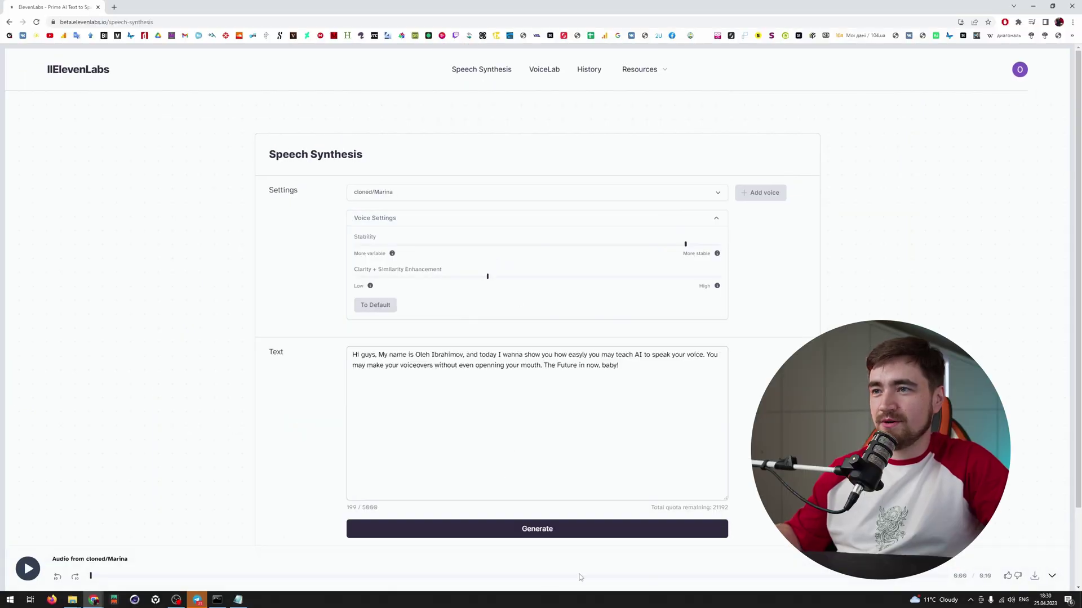
pyautogui.click(551, 535)
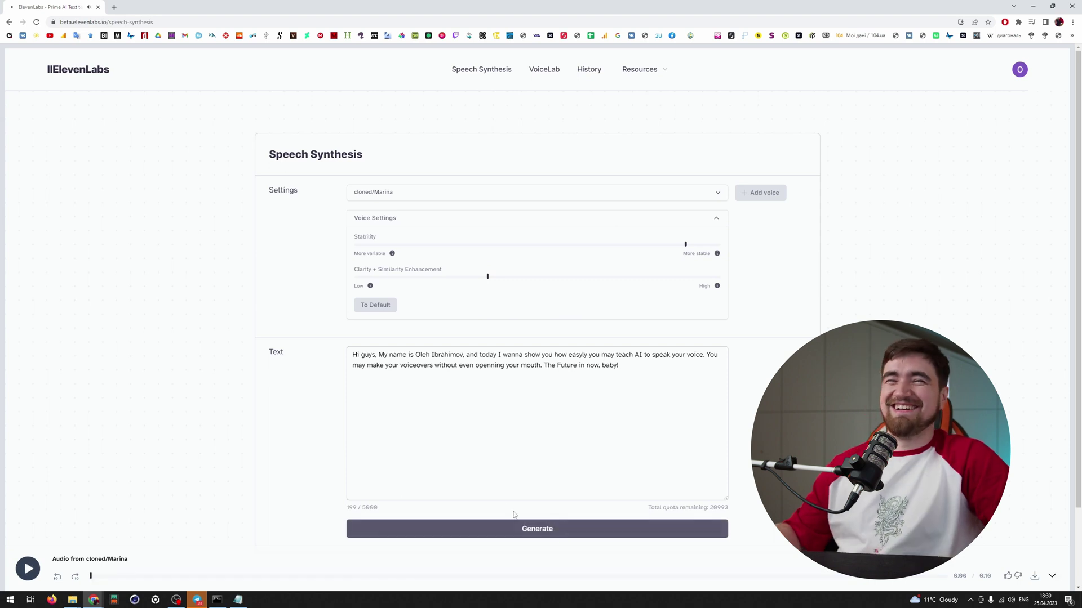
# Step: Generate another take, then generate 'The Future is now, baby!' with the cloned/Moody Motion voice
pyautogui.click(520, 527)
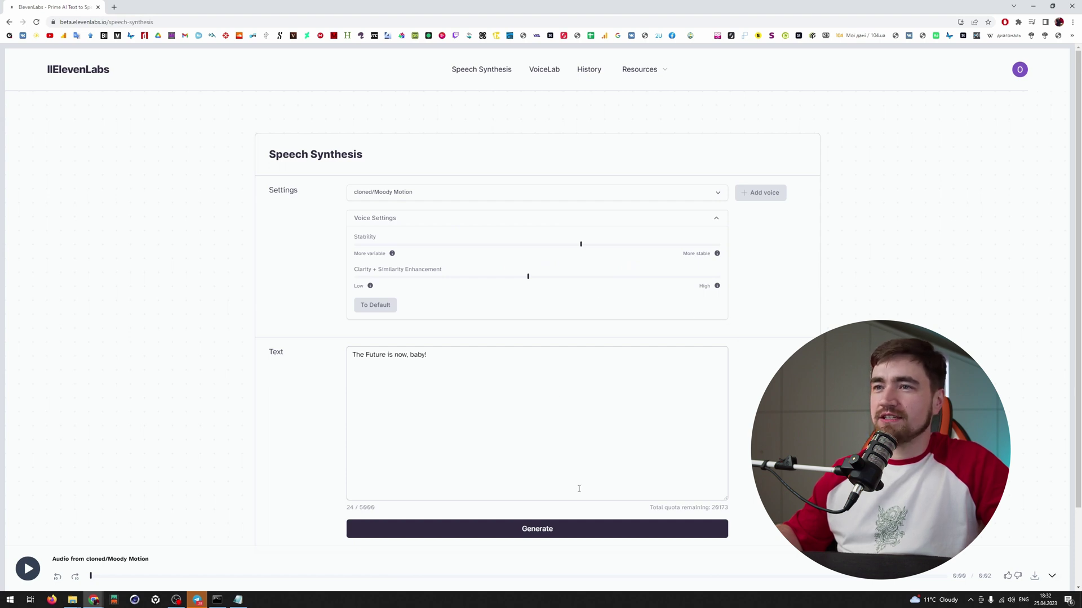
pyautogui.click(537, 534)
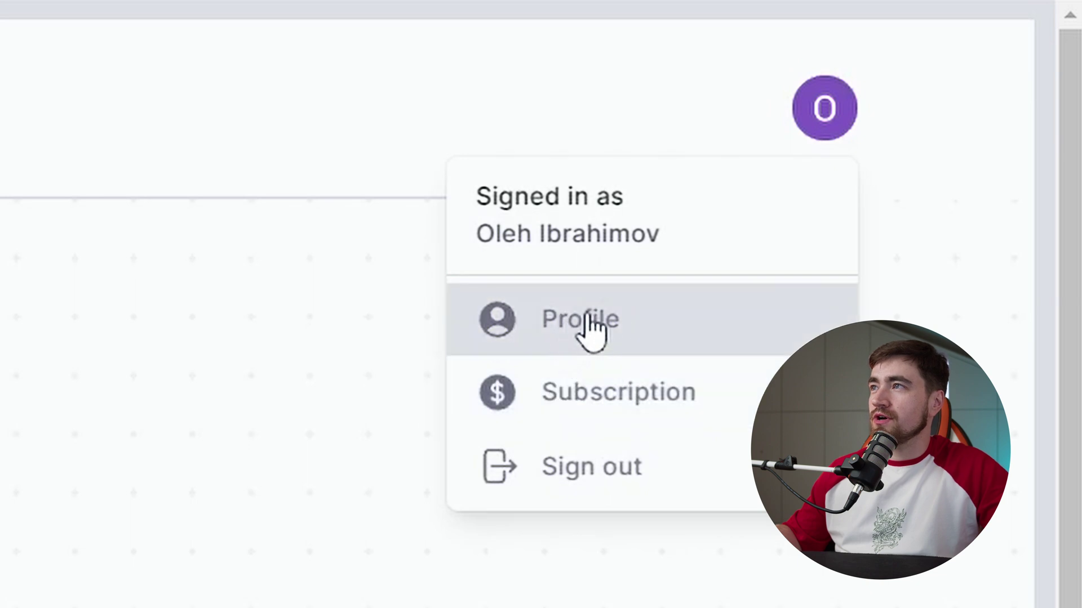
# Step: View the account's API key in Profile settings, then go to Resources > Documentation
pyautogui.click(595, 328)
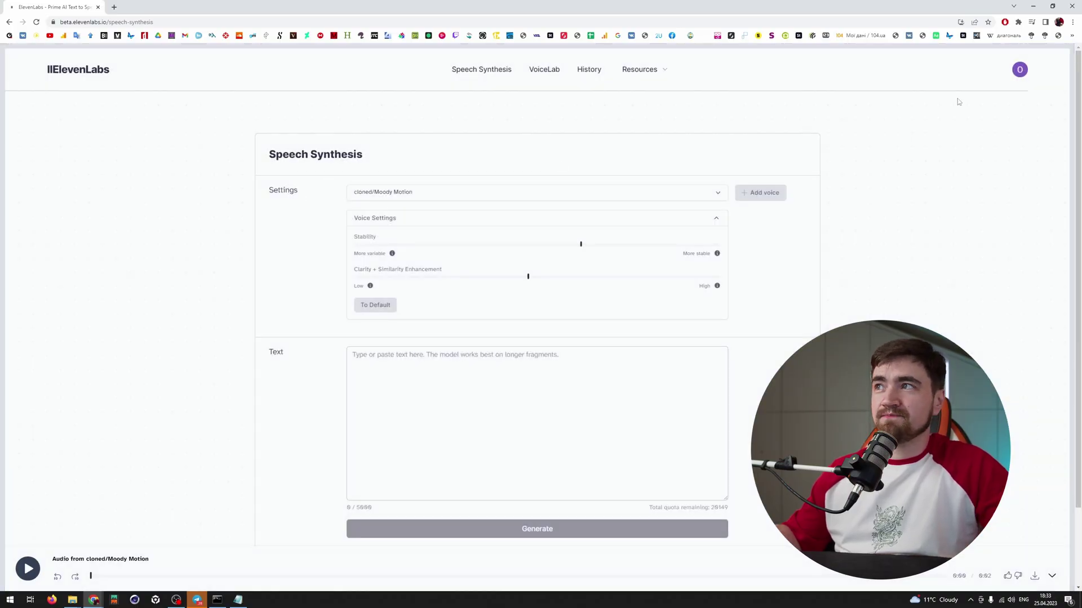
pyautogui.click(646, 72)
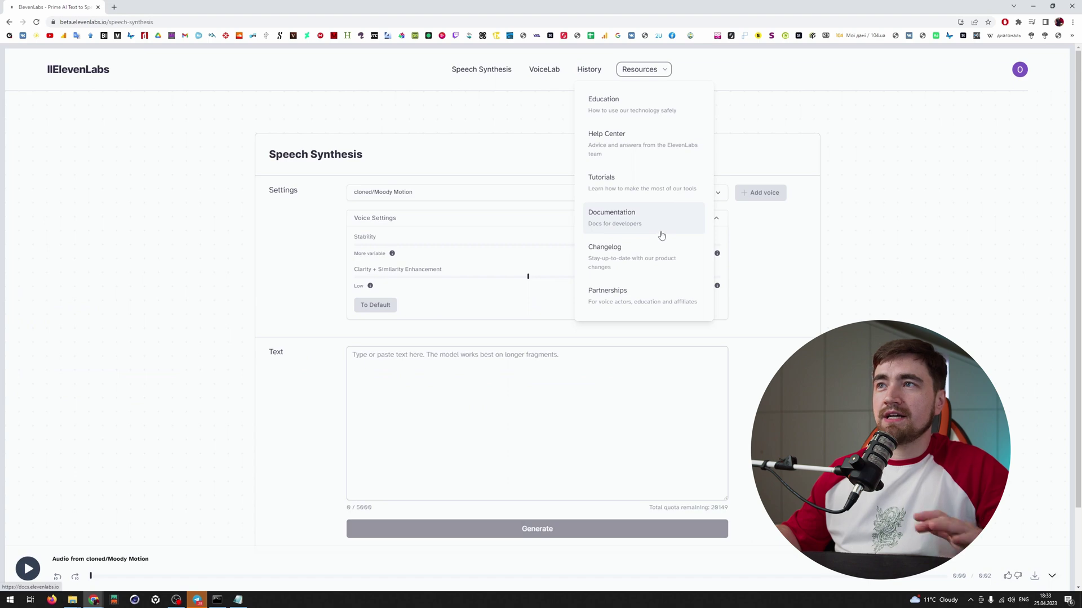
pyautogui.click(589, 71)
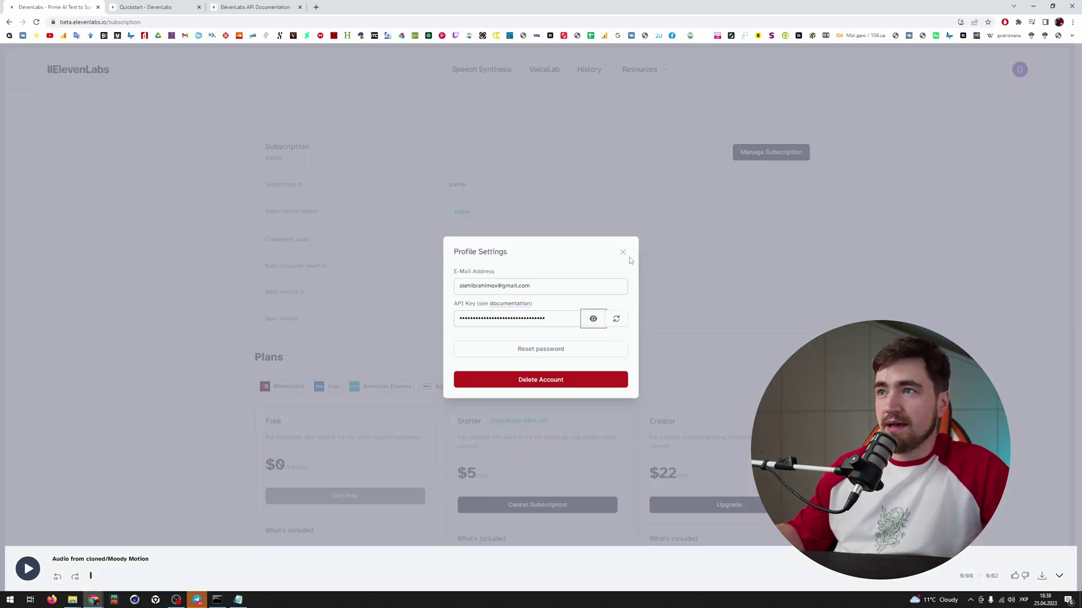
pyautogui.click(621, 255)
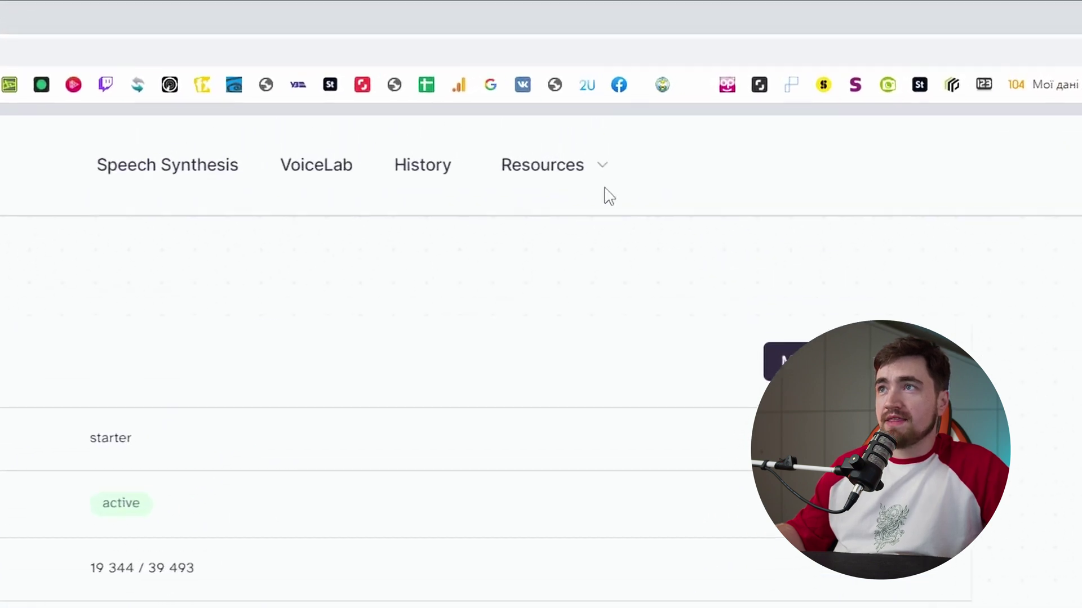
pyautogui.click(654, 71)
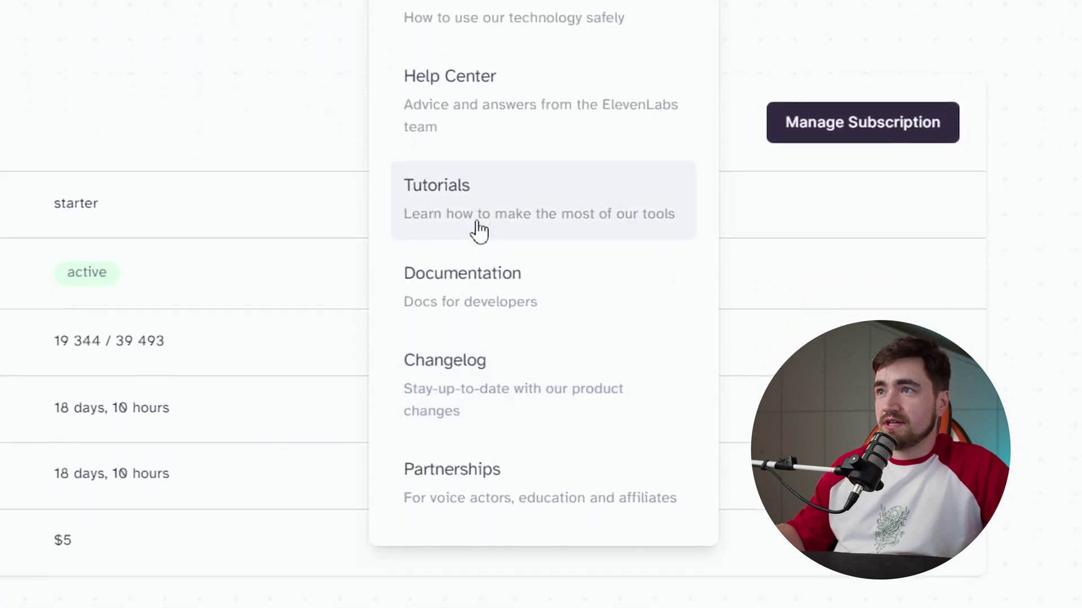
pyautogui.click(476, 479)
# Step: In the API Playground, expand GET /v1/voices and put it in Try it out mode
pyautogui.click(271, 189)
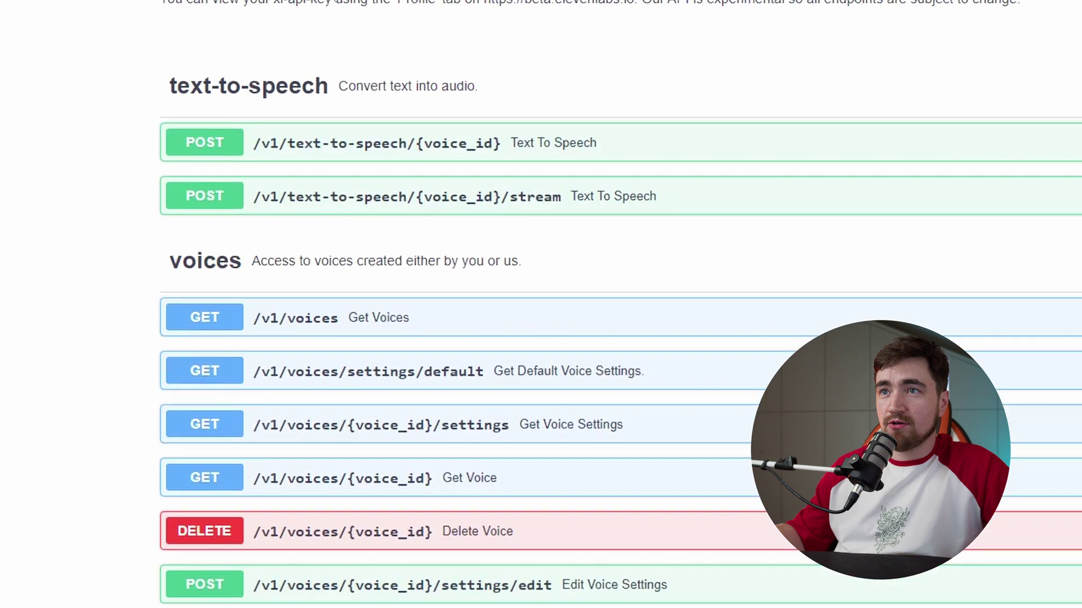
pyautogui.scroll(-1, 186, 295)
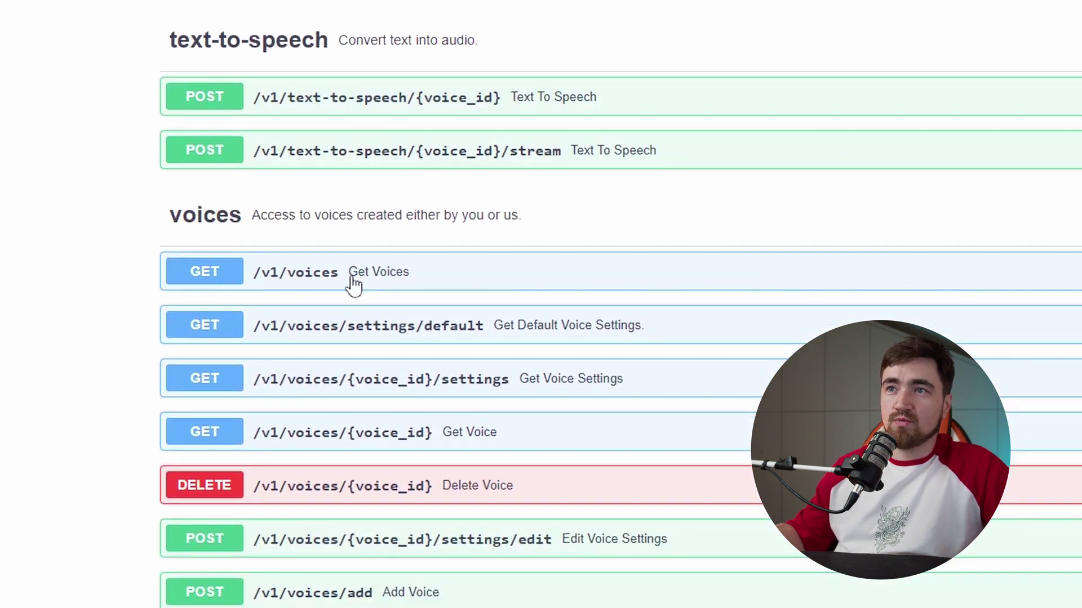
pyautogui.click(395, 282)
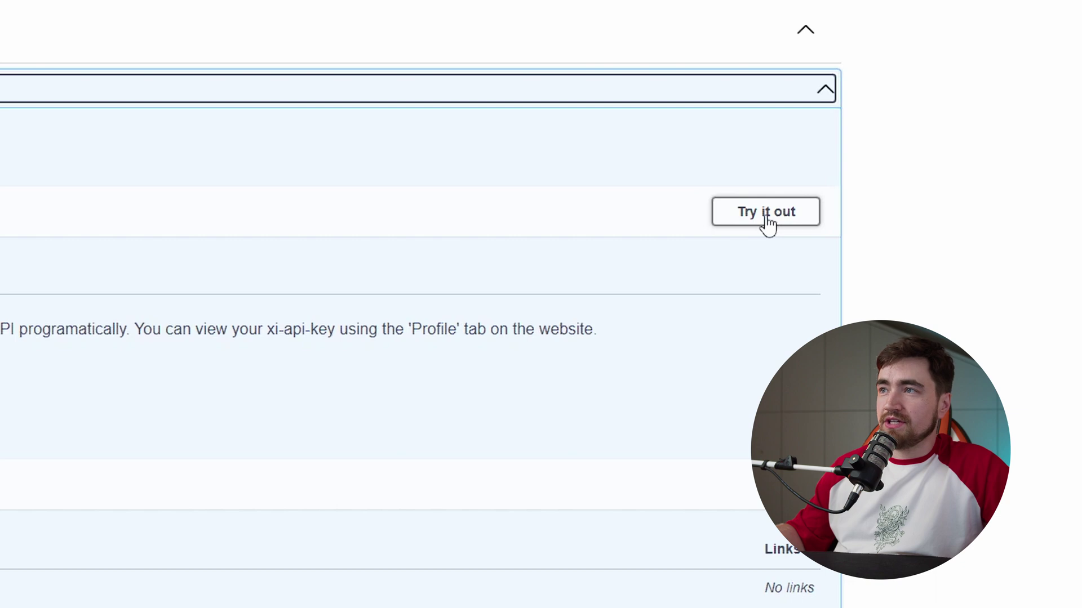
pyautogui.click(767, 222)
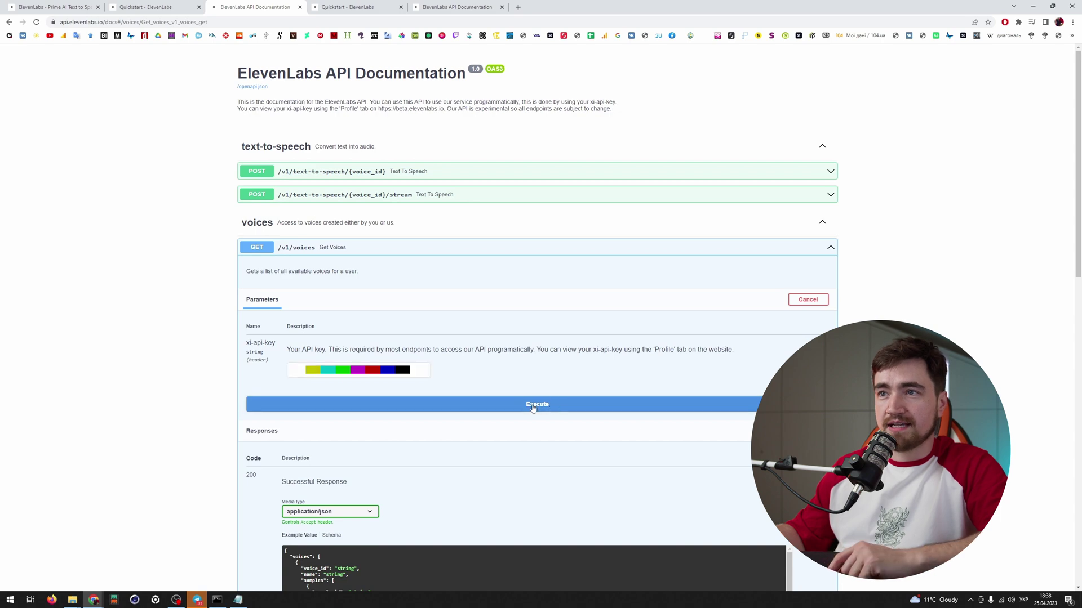
# Step: Execute GET /v1/voices and scroll the 200 response down to the cloned Marina entry
pyautogui.click(552, 405)
pyautogui.scroll(-5, 507, 535)
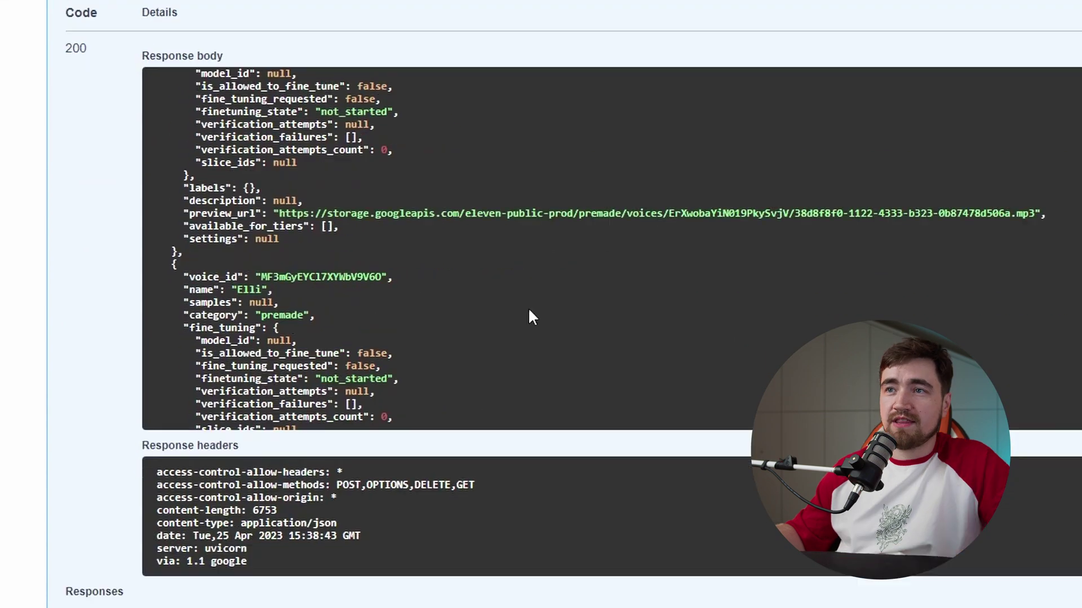
pyautogui.scroll(-3, 529, 311)
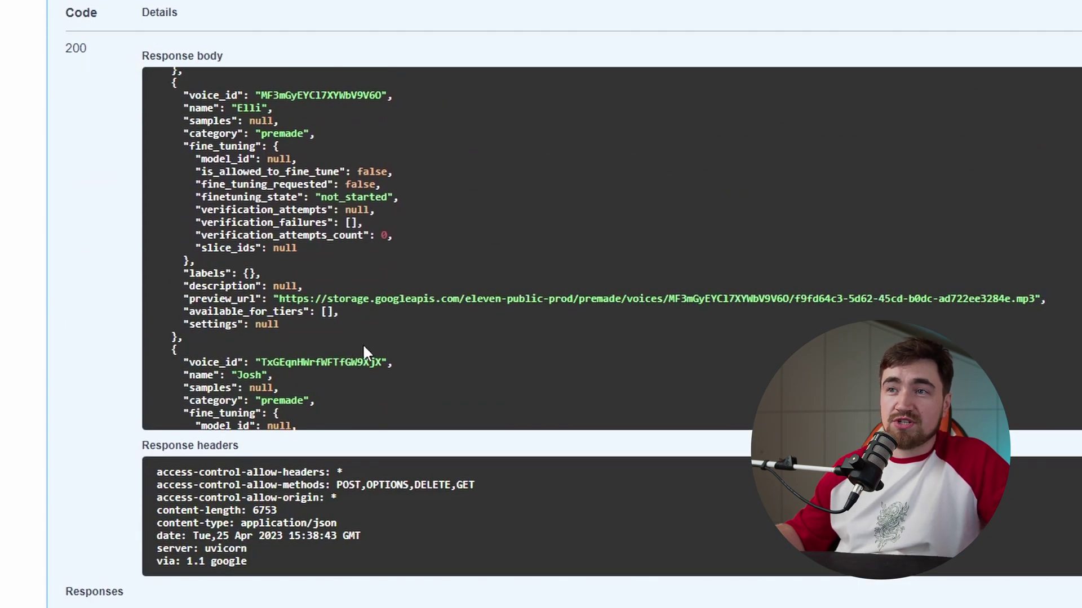
pyautogui.scroll(-3, 269, 341)
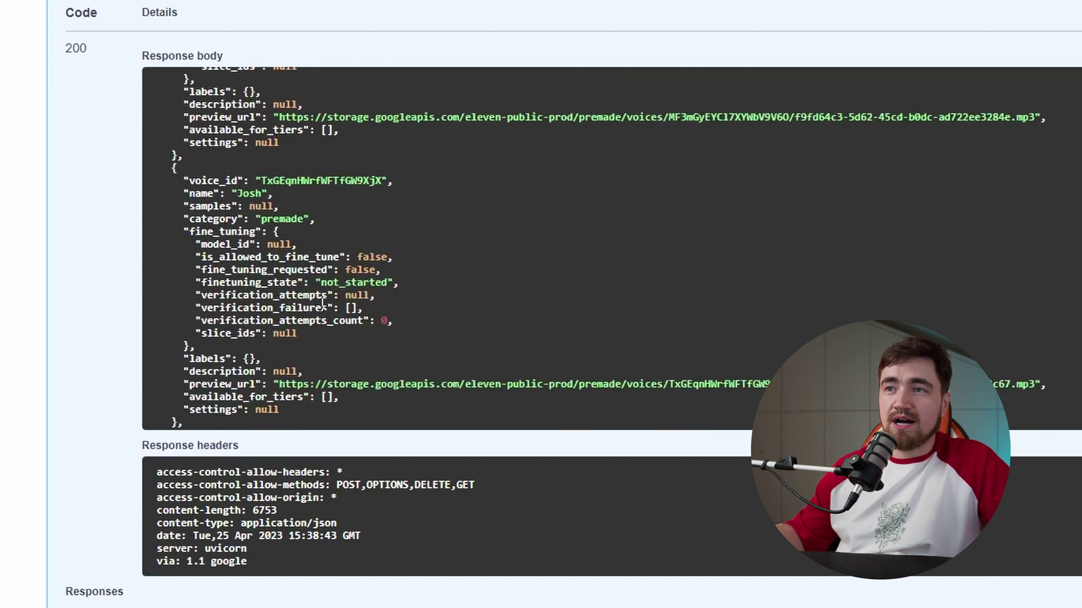
pyautogui.scroll(-2, 346, 303)
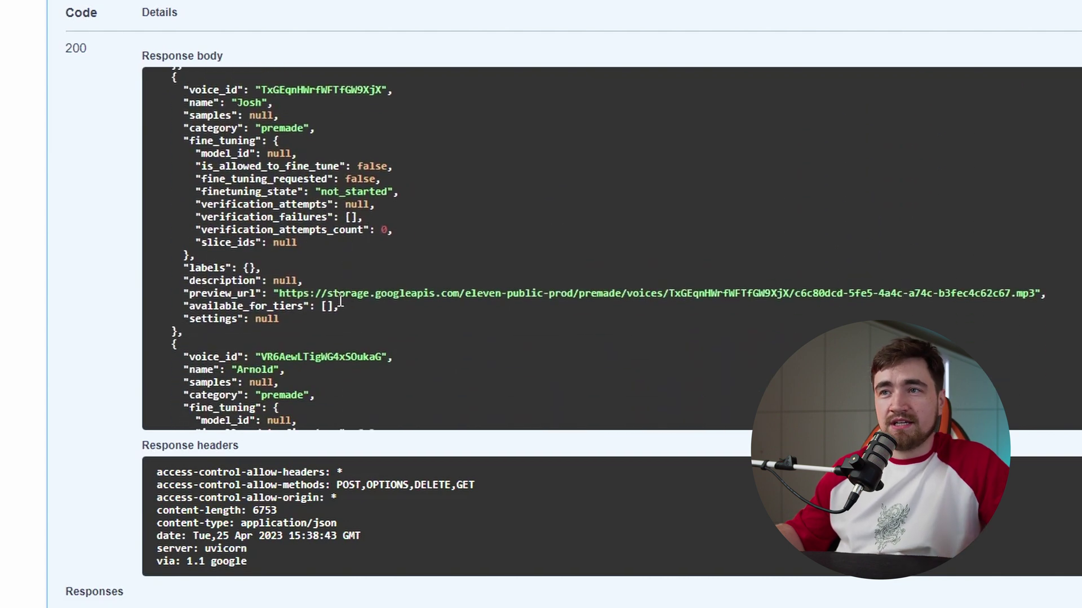
pyautogui.scroll(-4, 344, 302)
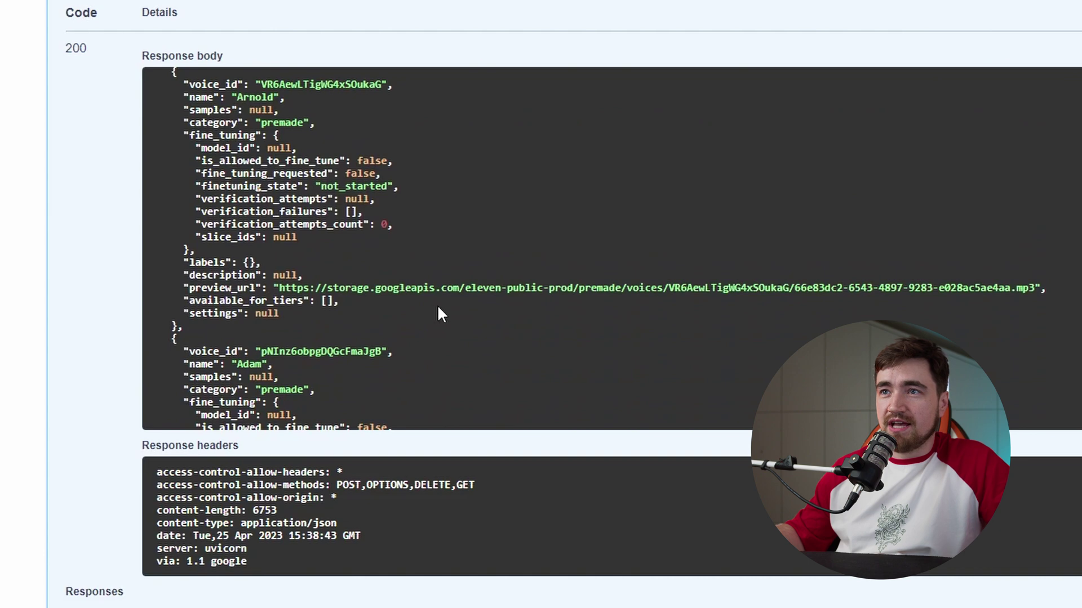
pyautogui.scroll(-2, 434, 310)
pyautogui.scroll(-5, 429, 313)
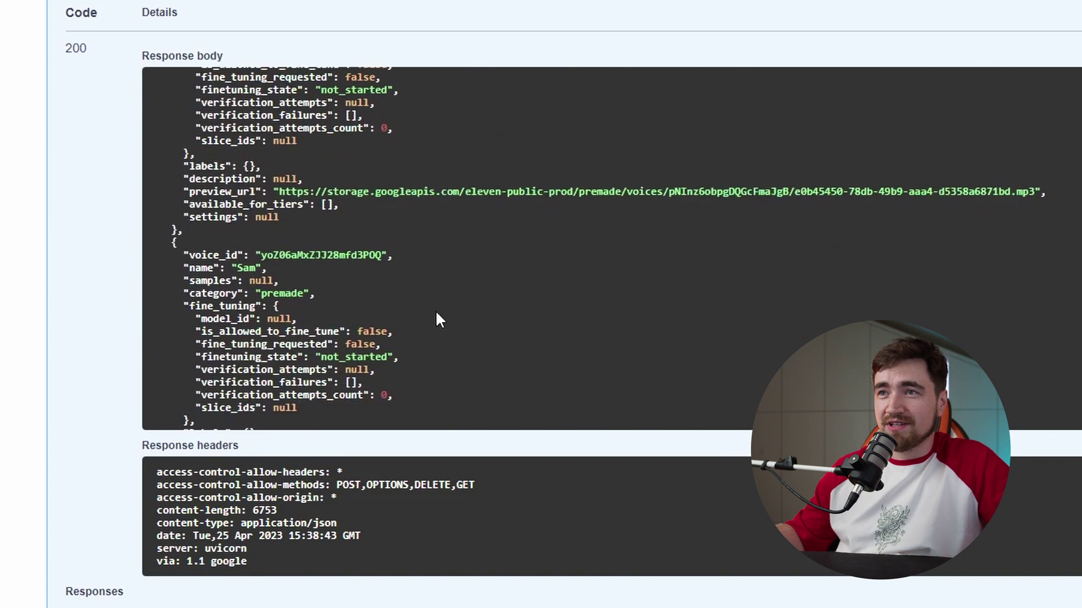
pyautogui.scroll(-4, 467, 335)
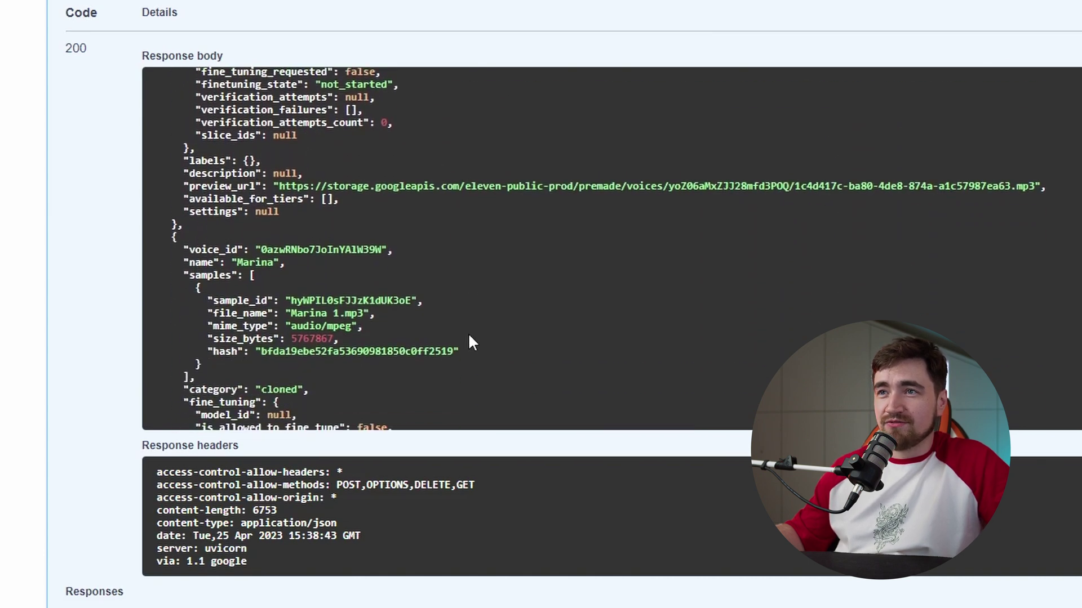
pyautogui.scroll(-1, 438, 330)
pyautogui.scroll(1, 437, 329)
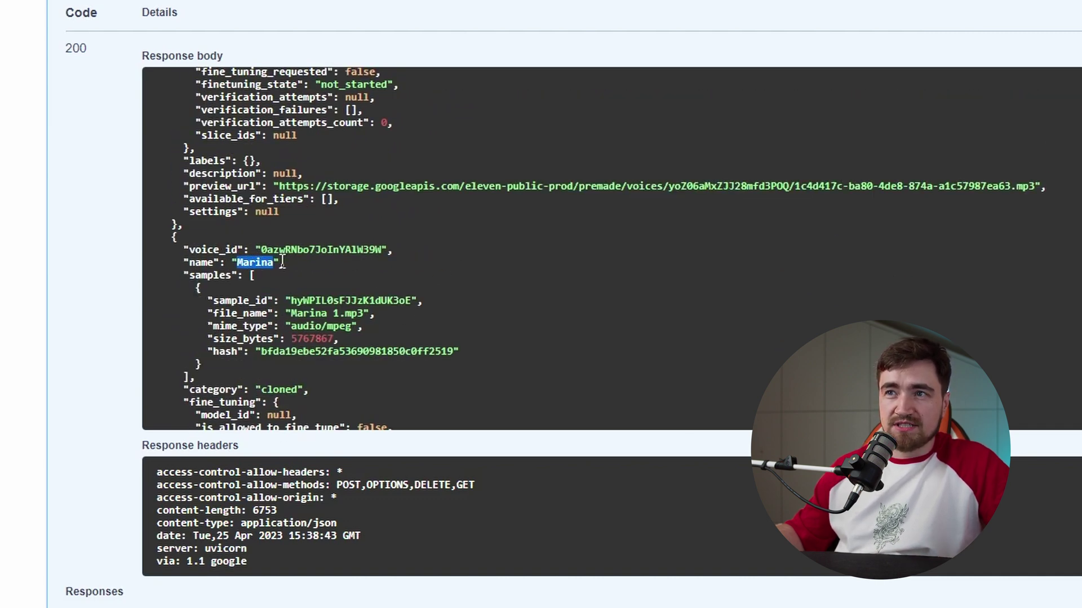
# Step: Select Marina's voice_id value, then scroll through the response to the Moody Motion entry
pyautogui.doubleClick(304, 250)
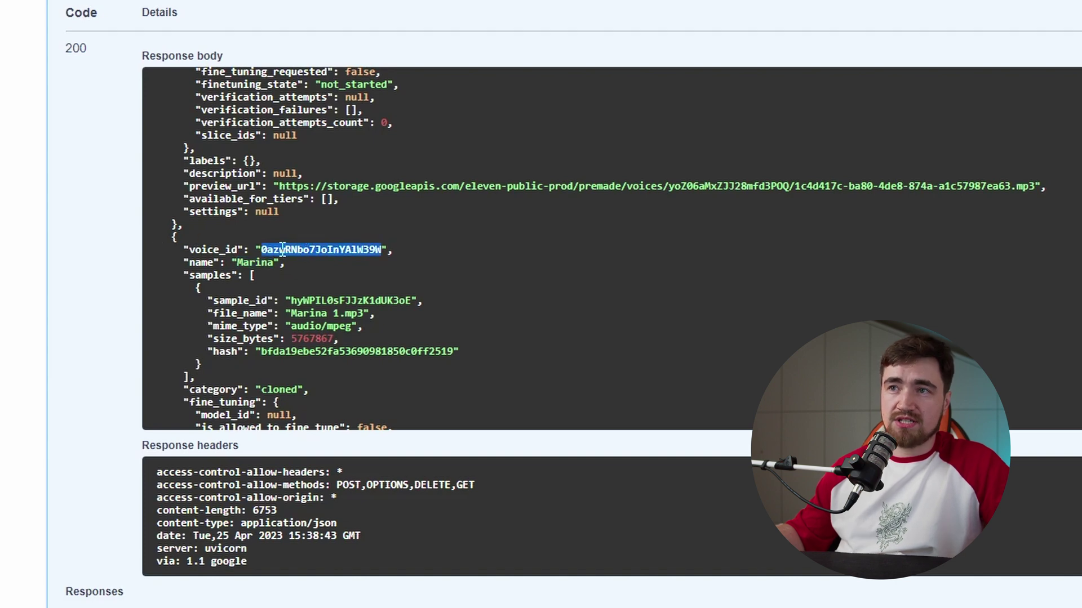
pyautogui.scroll(-2, 393, 317)
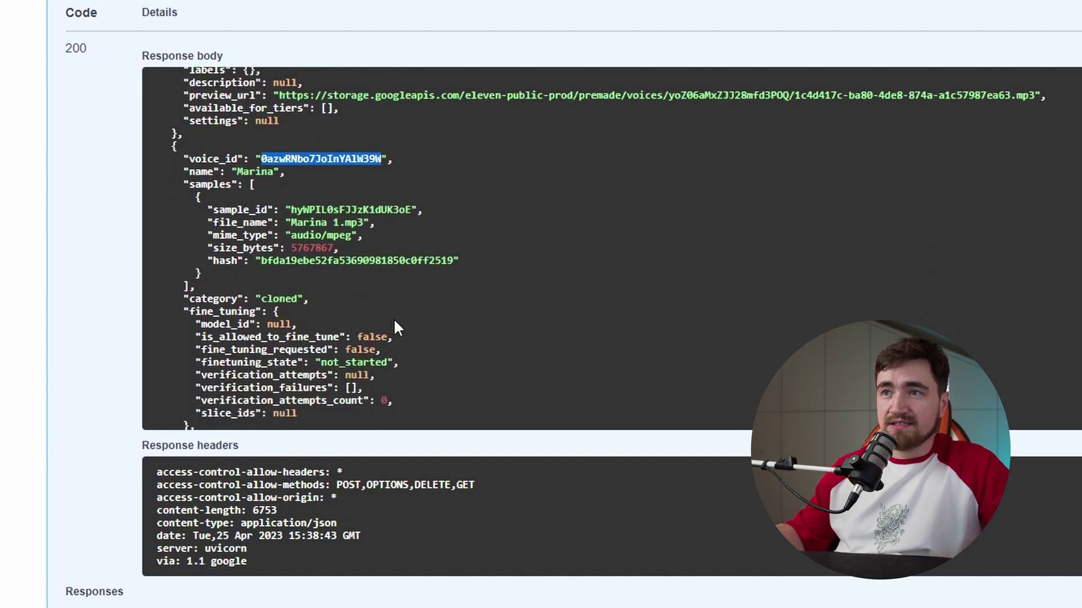
pyautogui.scroll(4, 393, 318)
pyautogui.scroll(2, 268, 175)
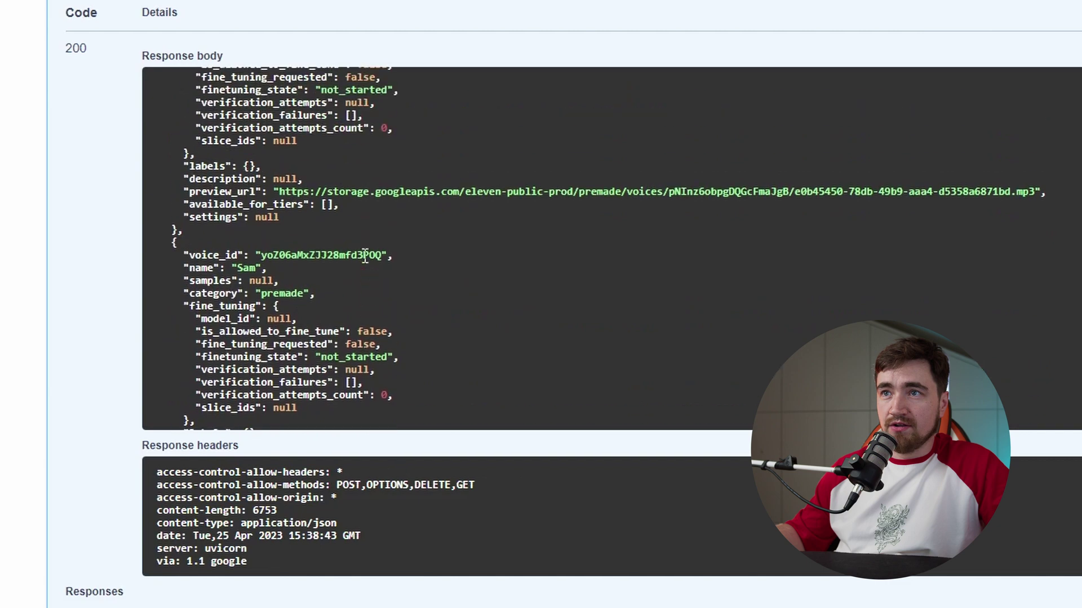
pyautogui.scroll(3, 428, 287)
pyautogui.scroll(-10, 442, 292)
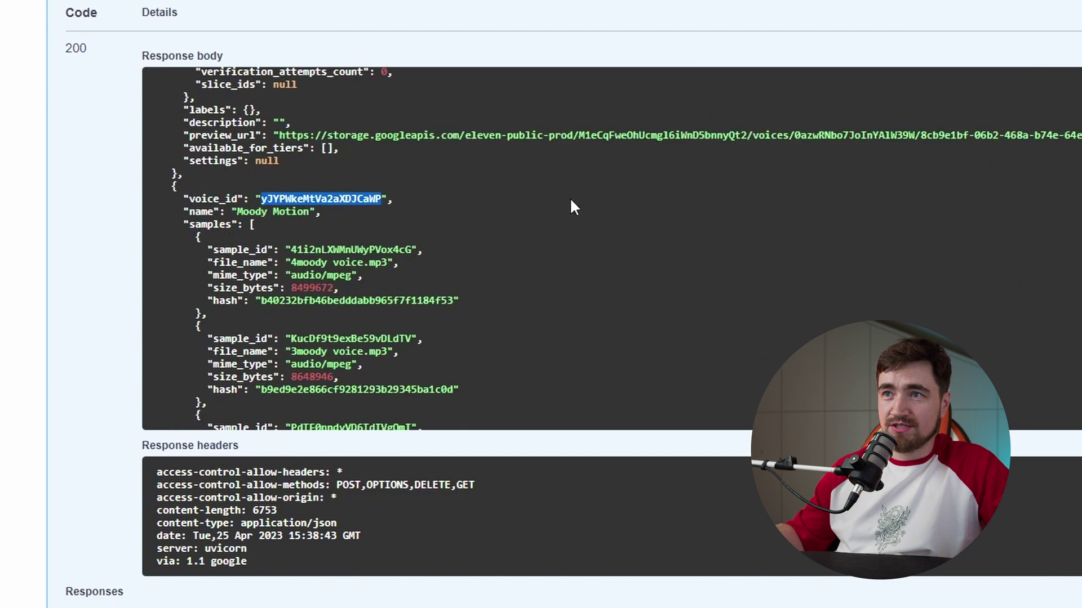